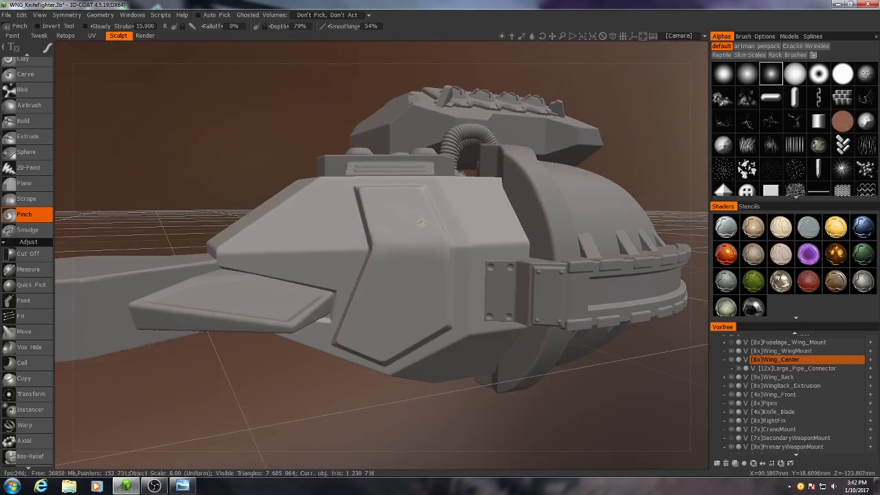
Set up the Extrude brush with the spline stroke mode and a small soft dot alpha from the artman penpack set.
right_click_drag(422, 222, 354, 332, "alt")
left_click_drag(354, 331, 364, 341, "alt")
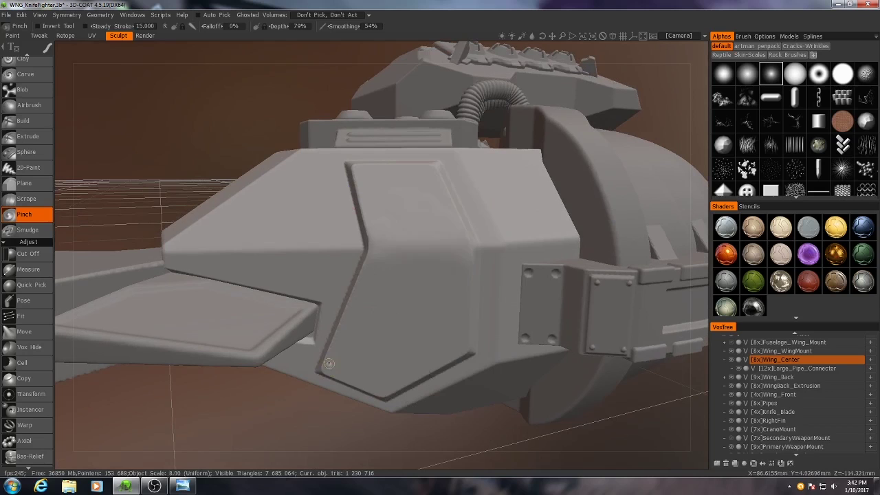
left_click(27, 139)
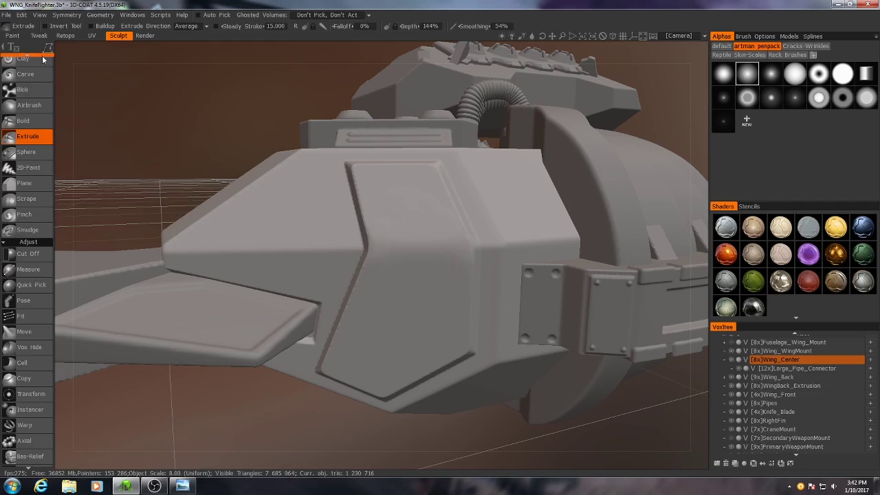
mouse_move(107, 55)
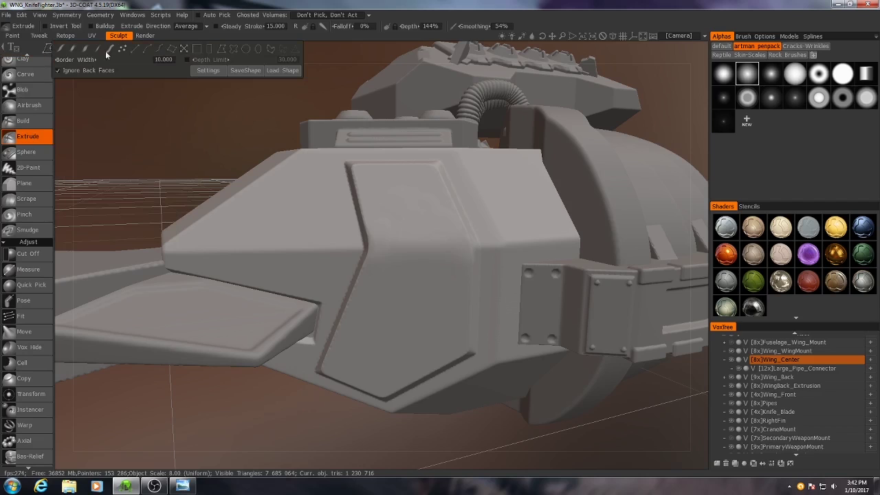
left_click(157, 51)
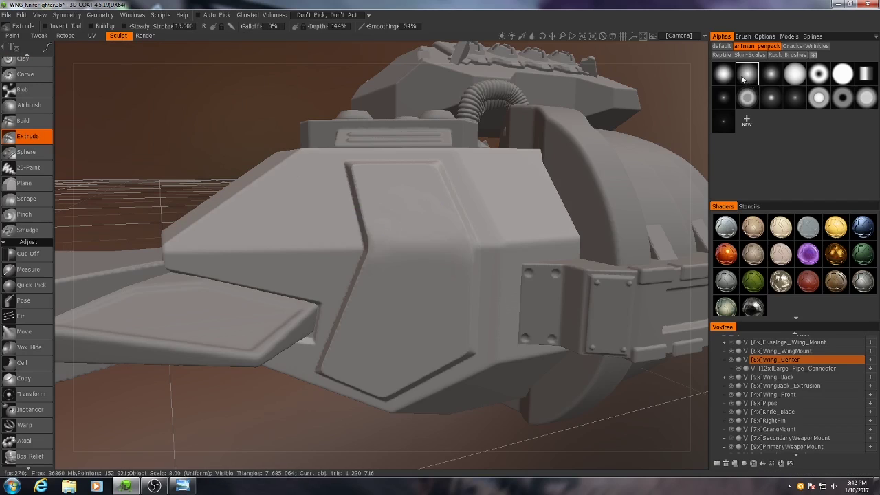
left_click(772, 99)
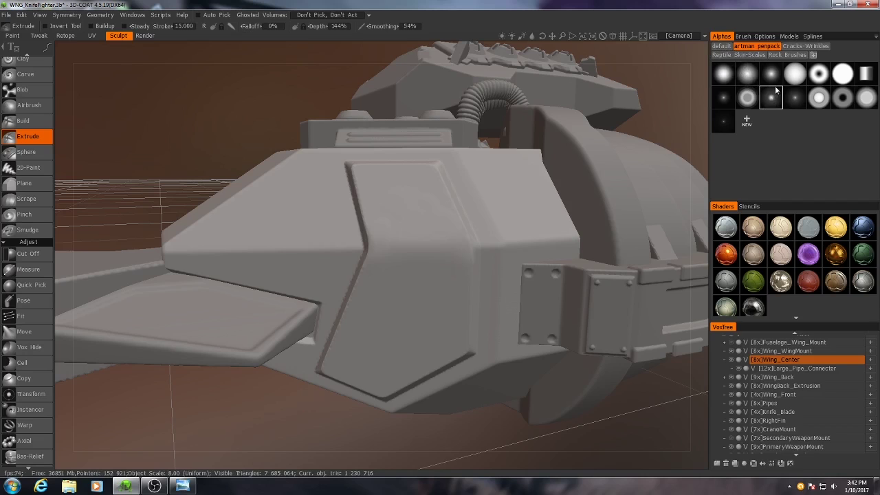
scroll(415, 236, "up", 3)
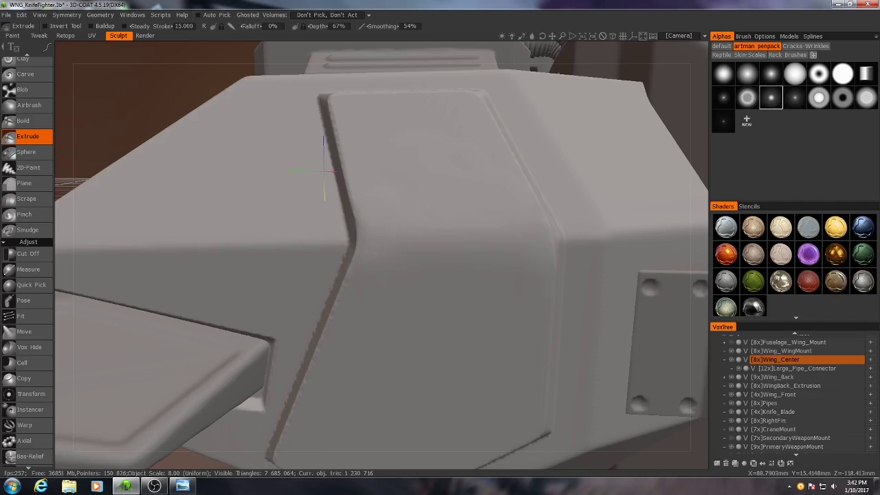
Place spline points at each corner around the inside edge of the raised panel on the wing's center section.
mouse_move(373, 243)
right_mouse_down("alt")
mouse_move(359, 240)
mouse_move(362, 255)
right_mouse_up("alt")
left_click(375, 247)
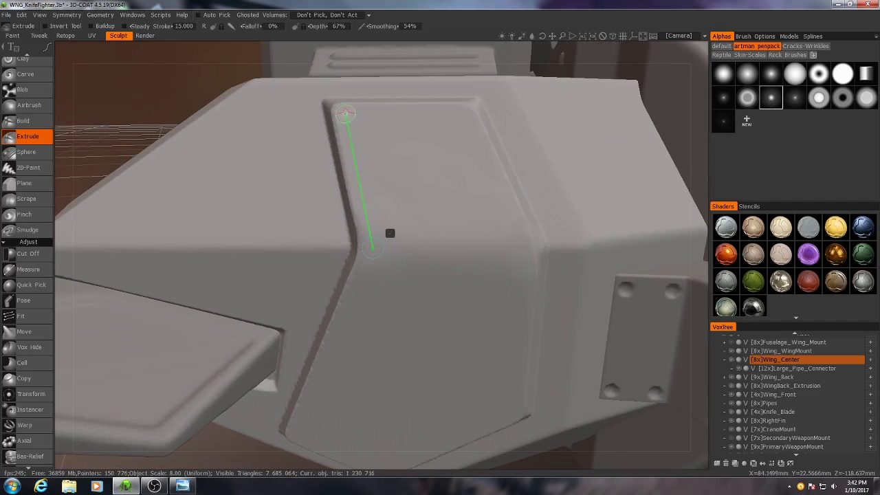
left_click(348, 114)
left_click(468, 114)
left_click(527, 252)
left_click_drag(508, 341, 514, 234, "alt")
left_click(529, 238)
left_click(367, 345)
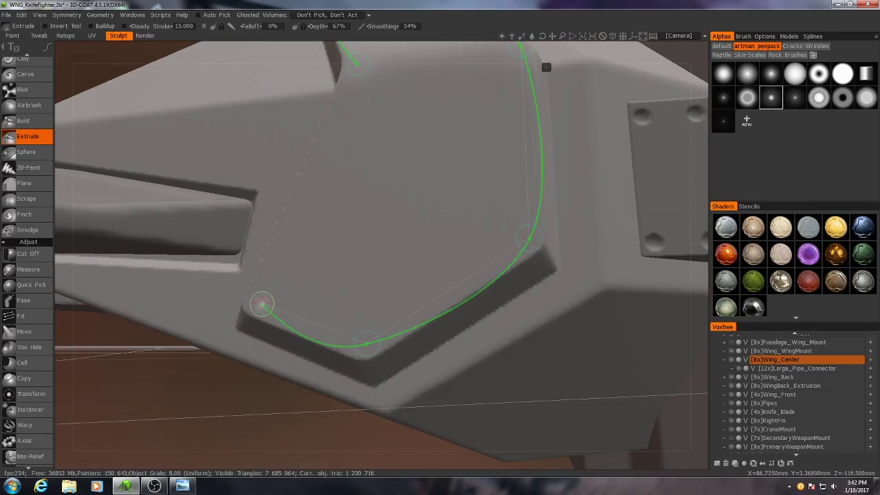
left_click(261, 305)
left_click_drag(318, 134, 323, 179, "alt")
middle_click_drag(361, 96, 400, 188, "alt")
right_click_drag(401, 188, 387, 207, "alt")
left_click_drag(387, 206, 386, 219, "alt")
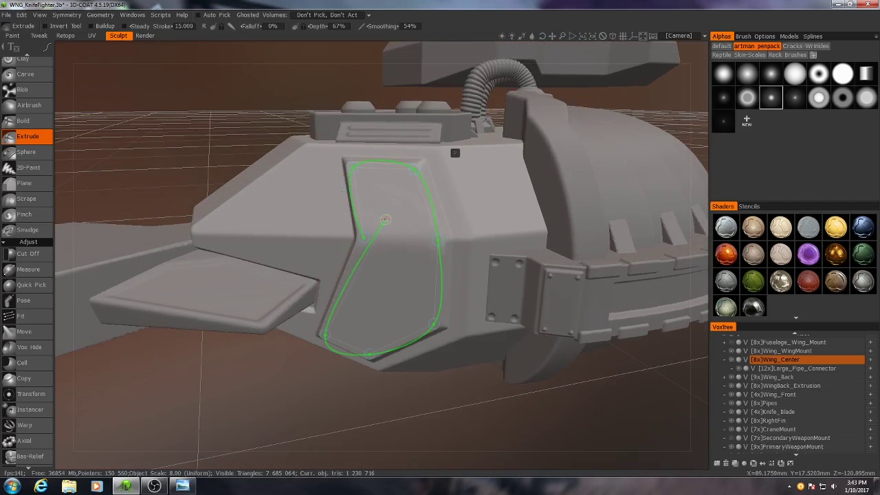
Turn the panel outline into a closed spline and make its corner points sharp.
right_click(453, 153)
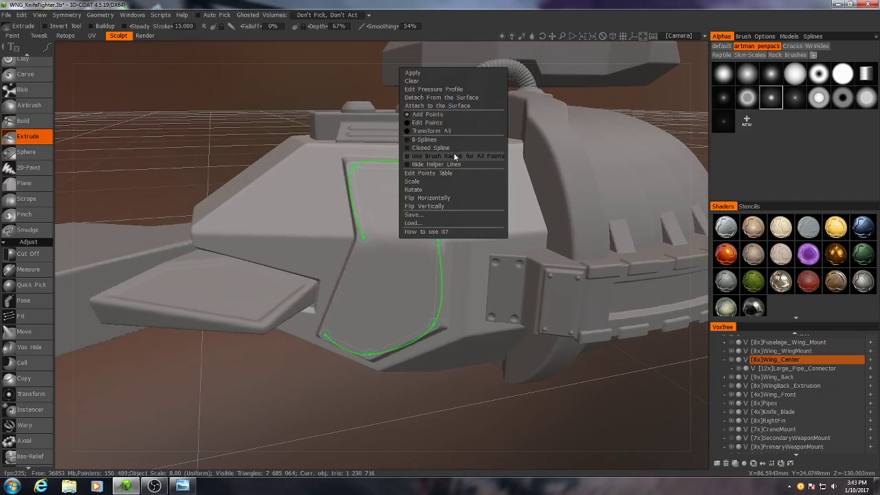
left_click(419, 147)
left_click_drag(392, 221, 395, 256)
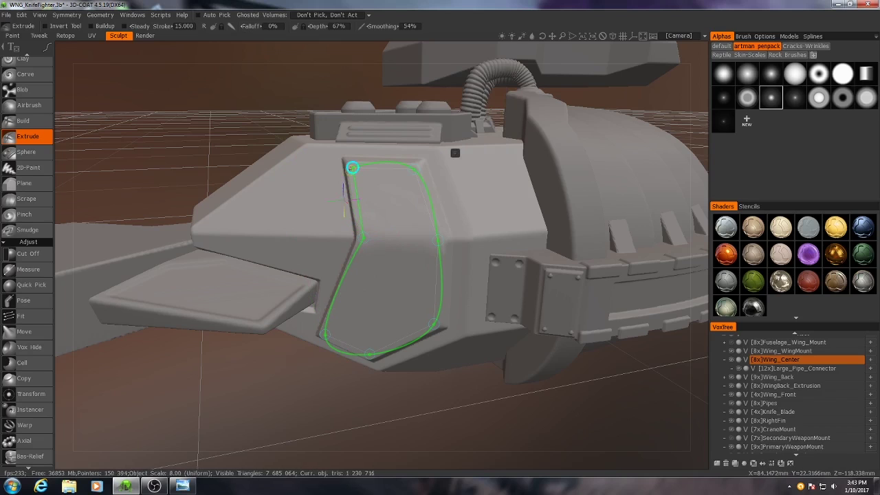
left_click(405, 341)
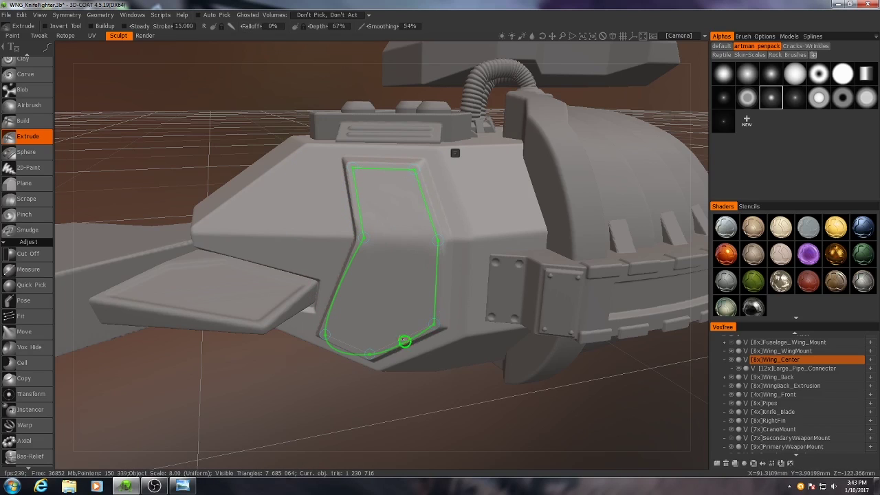
right_click(325, 335)
Carve a groove just inside the raised panel's edge along the closed spline with the Extrude brush.
middle_click_drag(387, 288, 363, 308, "alt")
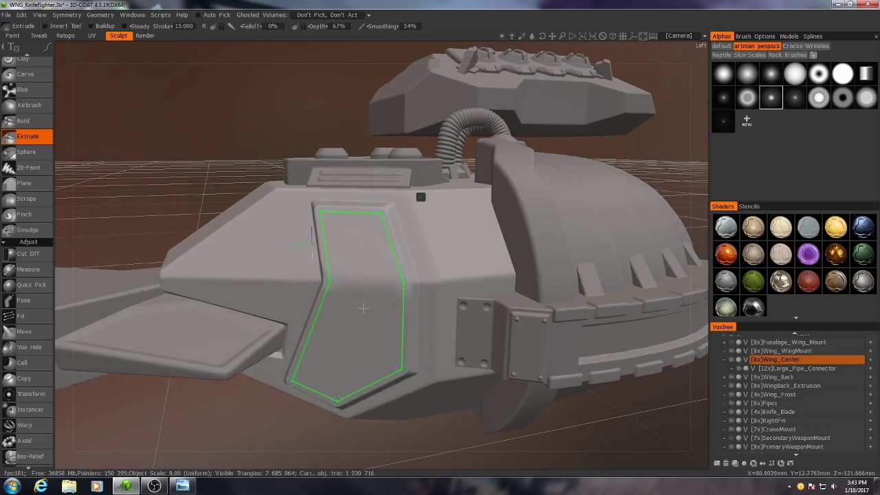
right_click_drag(363, 309, 381, 241, "alt")
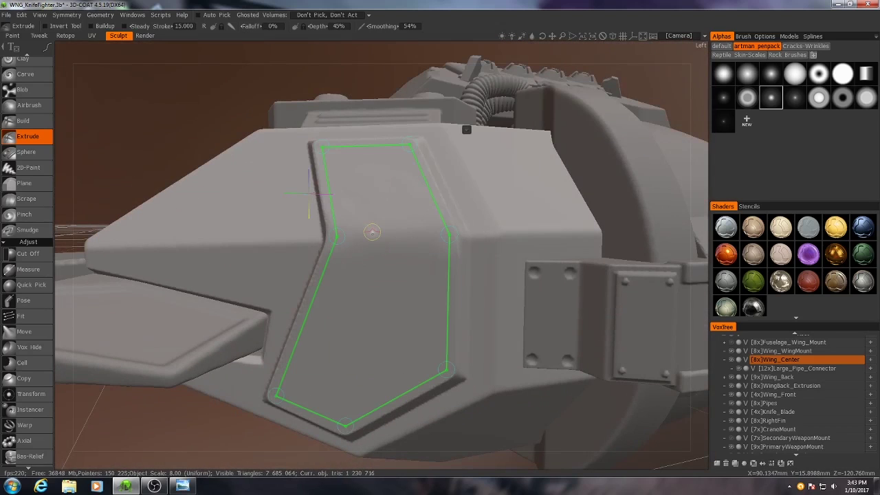
right_click_drag(370, 229, 478, 136)
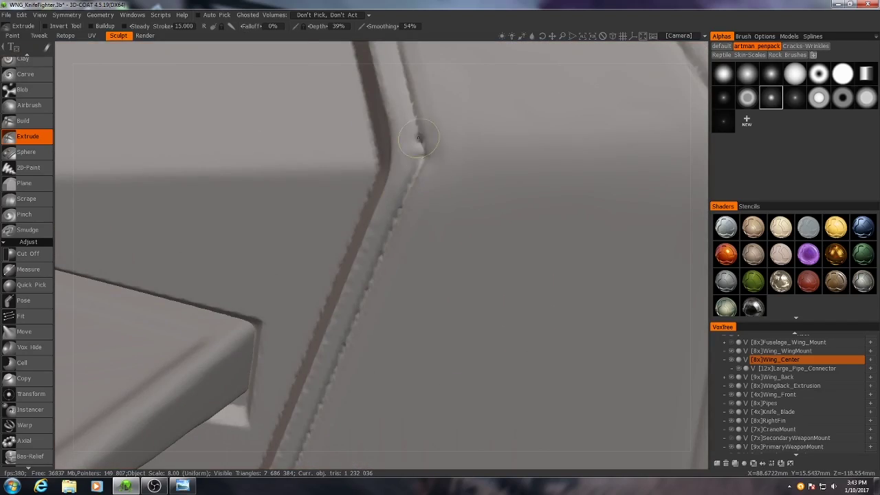
right_click_drag(420, 141, 402, 196)
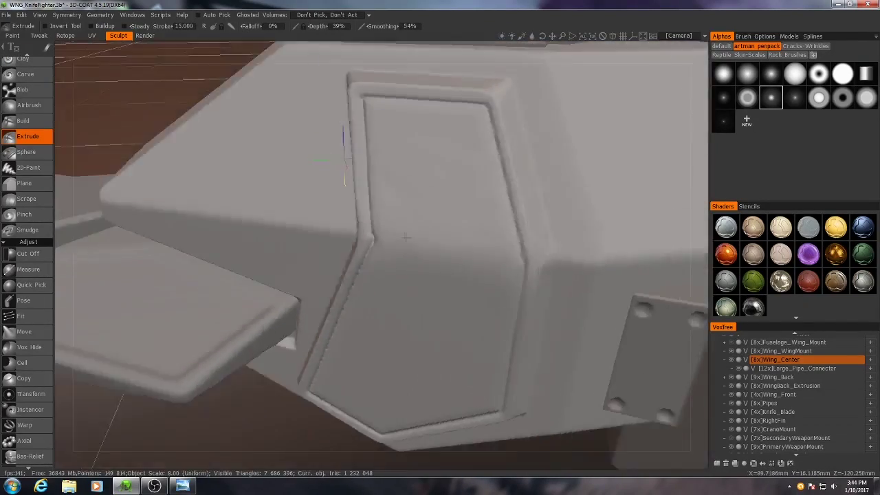
Add small round rivets at the inset panel's corners with the Sphere brush at 71% depth.
left_click(36, 157)
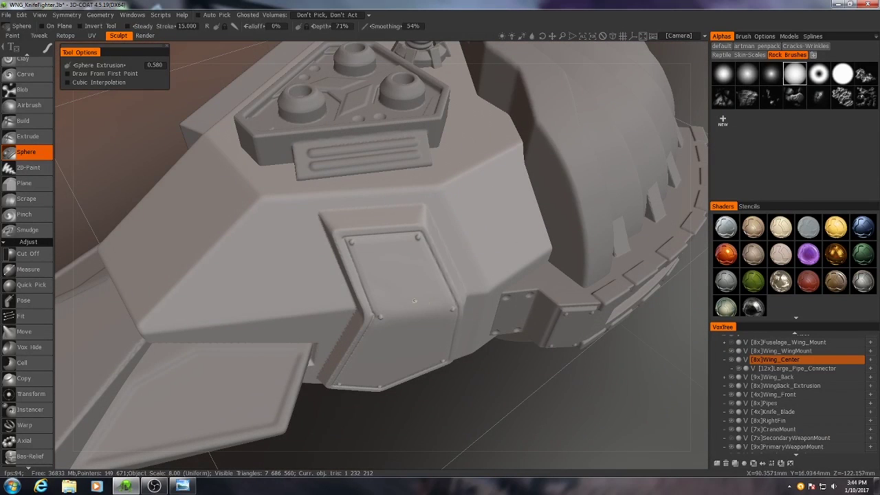
left_click_drag(418, 330, 397, 191, "alt")
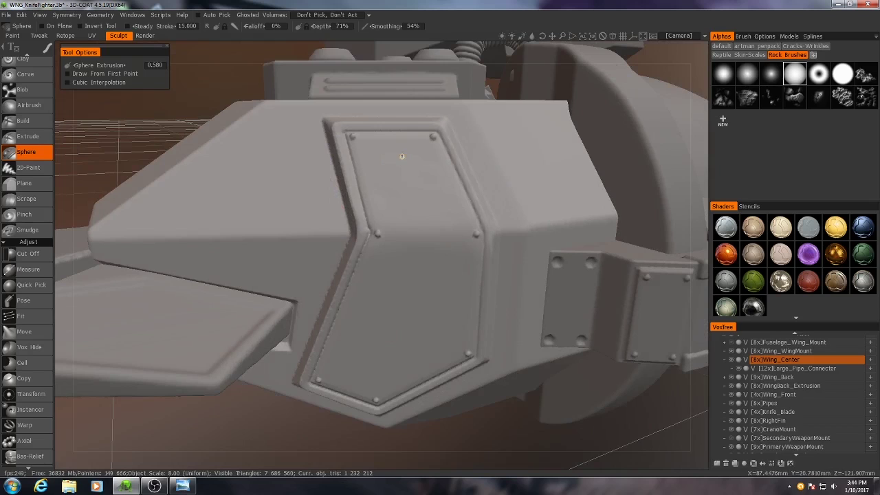
left_click_drag(402, 156, 433, 291, "alt")
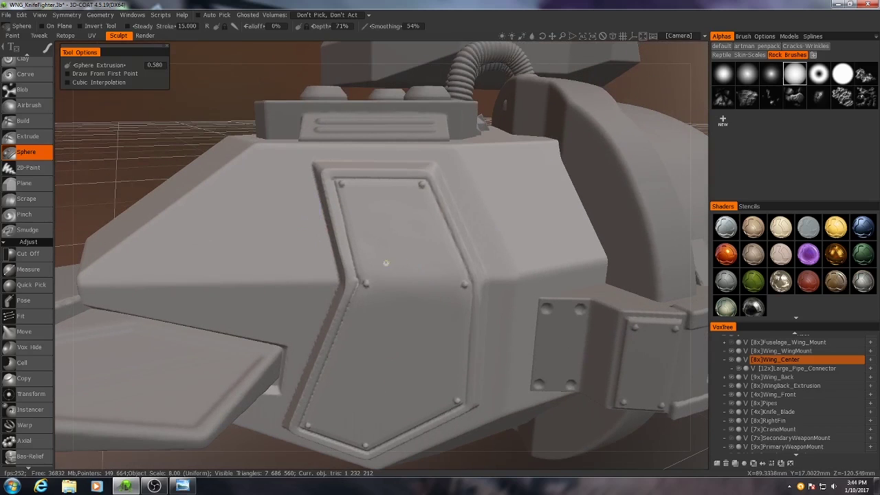
left_click_drag(395, 217, 383, 234, "alt")
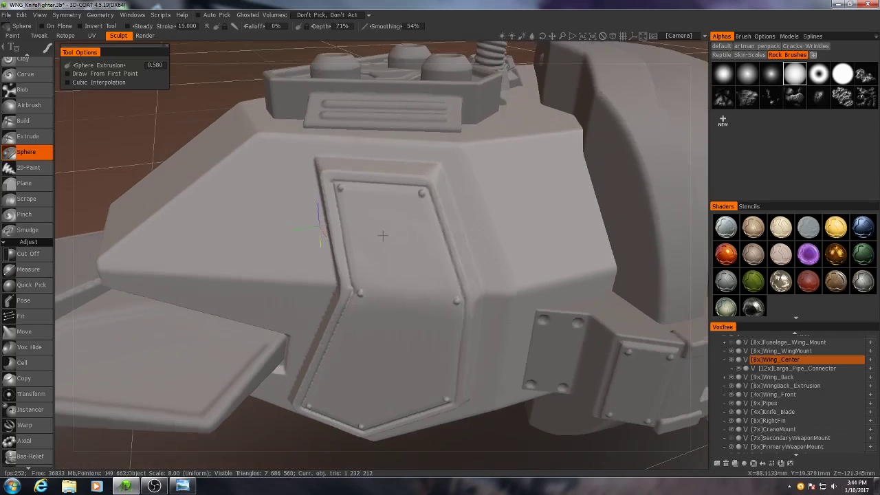
right_click_drag(383, 233, 399, 243, "alt")
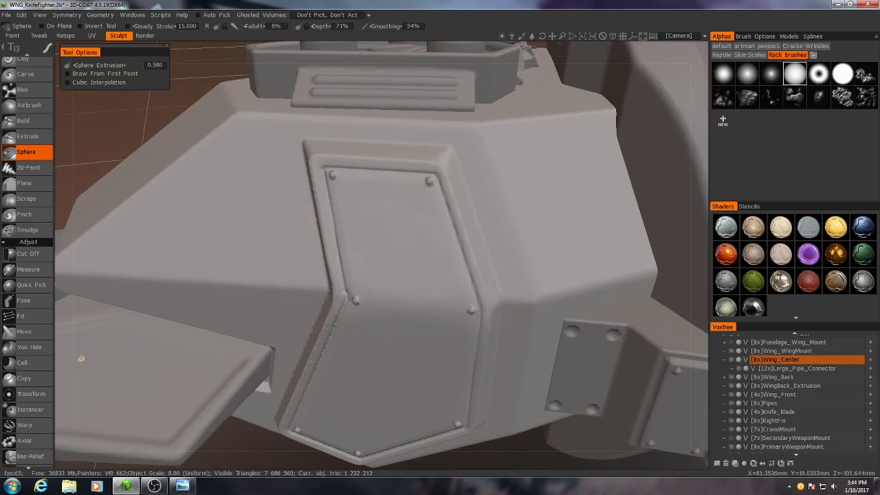
Activate the Curves tool and clear all existing curves, including the ribbed hose on the wing.
key("c")
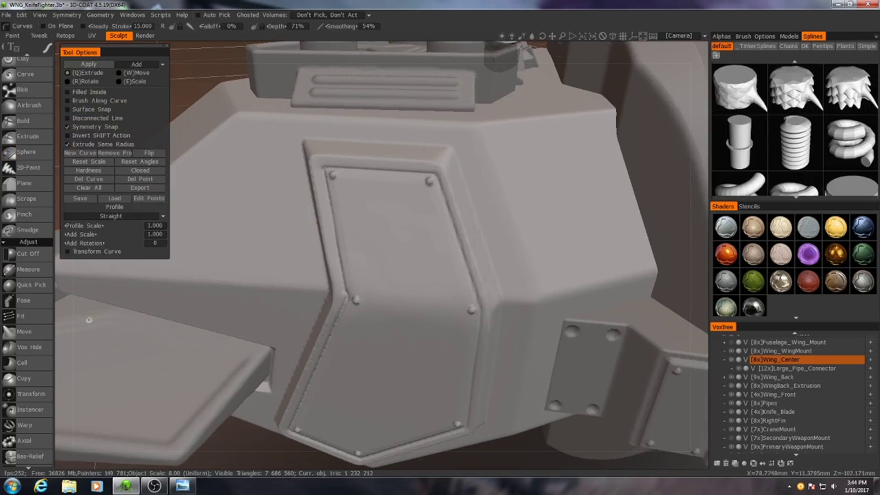
scroll(28, 336, "down", 8)
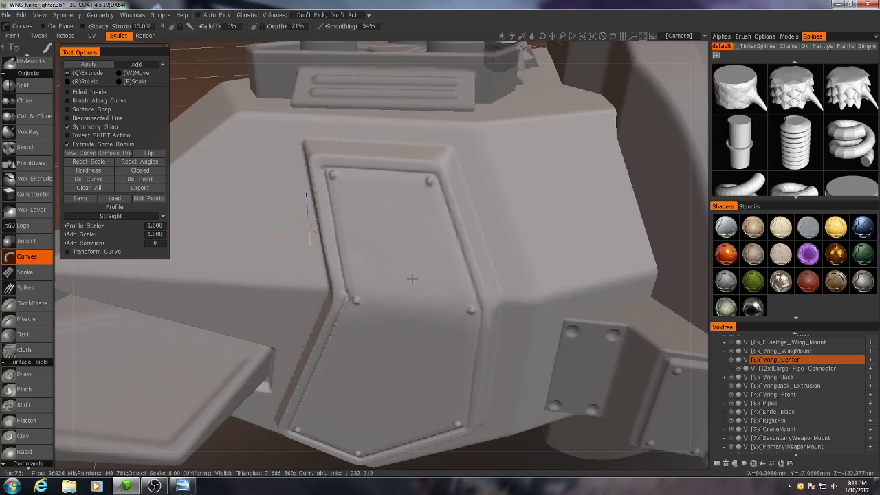
right_click_drag(412, 279, 407, 225, "alt")
left_click_drag(407, 224, 406, 277, "alt")
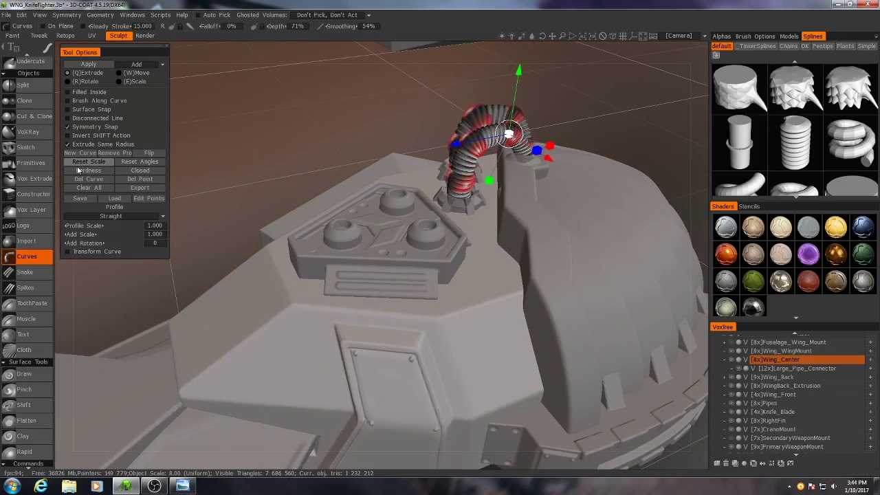
left_click(103, 188)
Draw a three-point tube curve following the bent inner edge of the riveted panel and make its middle point a hard corner.
middle_click_drag(405, 309, 413, 165, "alt")
right_click_drag(413, 165, 395, 229, "alt")
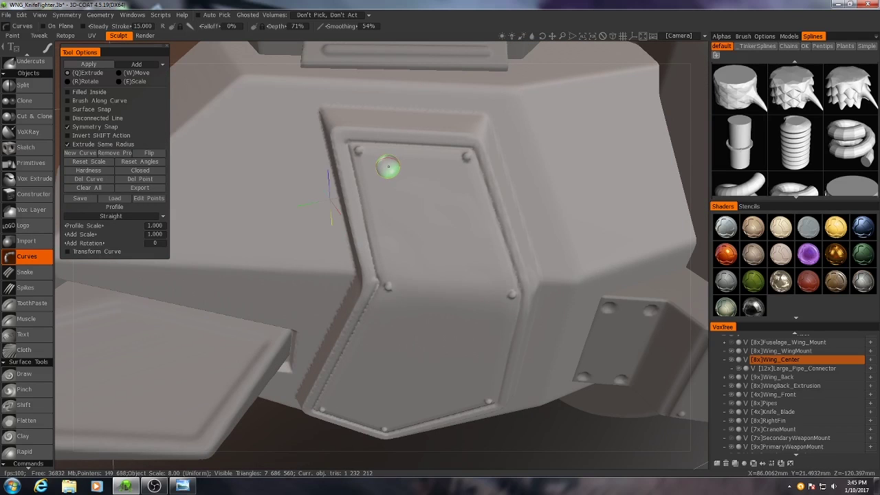
left_click(389, 167)
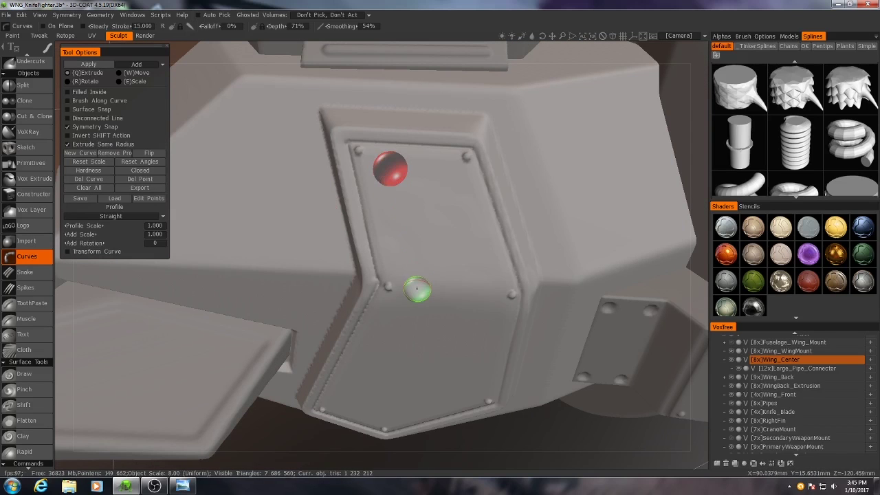
left_click(417, 292)
left_click_drag(417, 292, 405, 304, "alt")
middle_click_drag(405, 305, 408, 240, "alt")
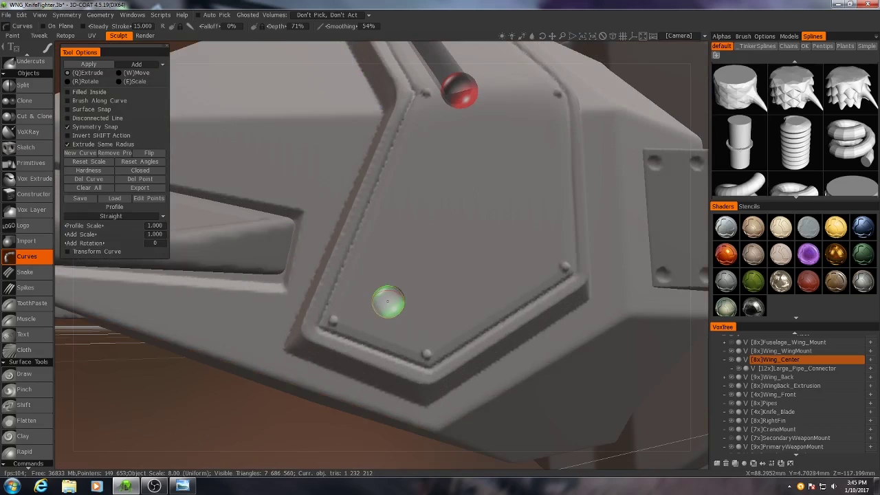
left_click(370, 308)
middle_click_drag(465, 170, 444, 266, "alt")
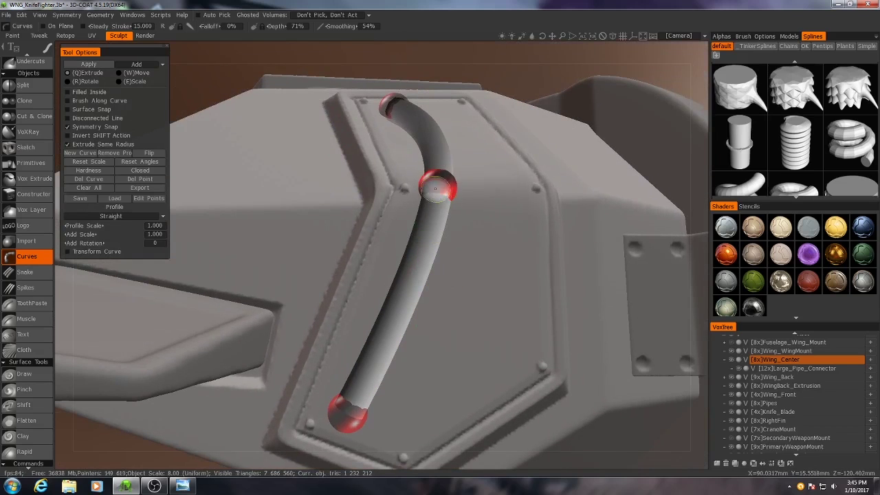
left_click_drag(434, 189, 431, 220, "alt")
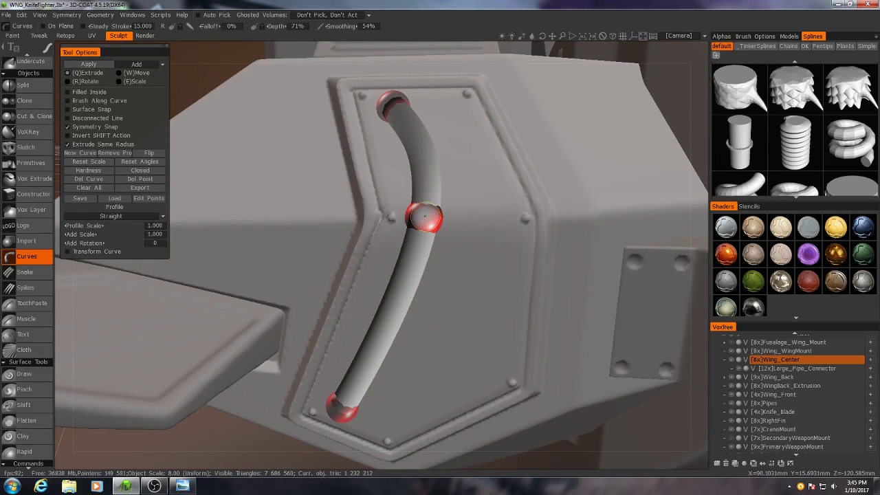
right_click(427, 219)
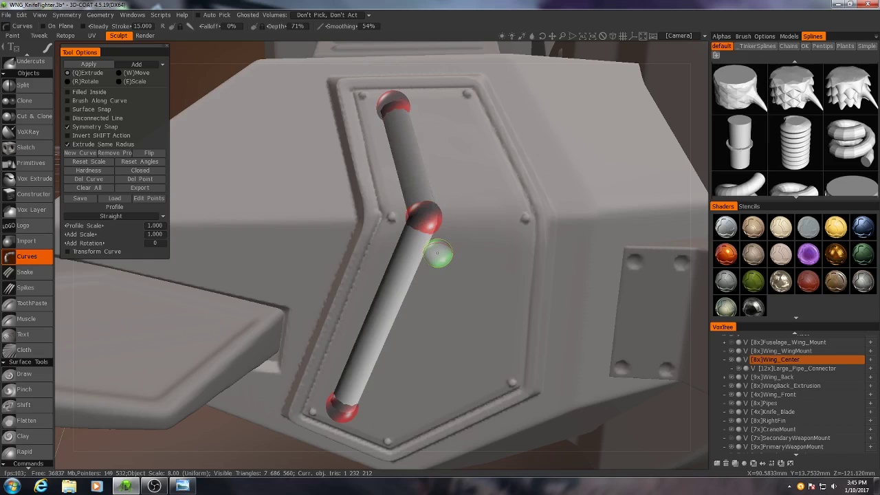
Round off the tube curve's ends by applying the Hemisphere profile.
mouse_move(437, 253)
left_mouse_down("alt")
mouse_move(325, 244)
mouse_move(333, 254)
mouse_move(381, 256)
mouse_move(415, 245)
mouse_move(426, 204)
mouse_move(418, 289)
mouse_move(438, 298)
left_mouse_up("alt")
right_click_drag(437, 297, 444, 259, "alt")
middle_click_drag(444, 259, 442, 302, "alt")
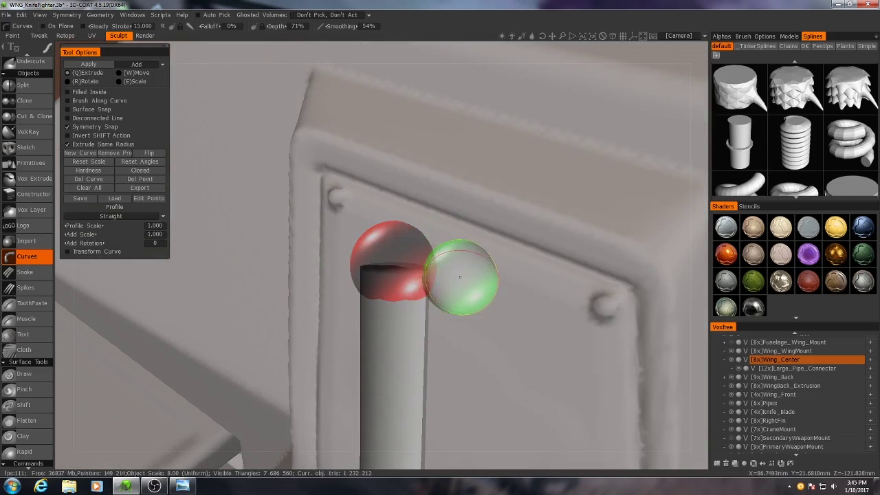
left_click_drag(294, 267, 334, 238, "alt")
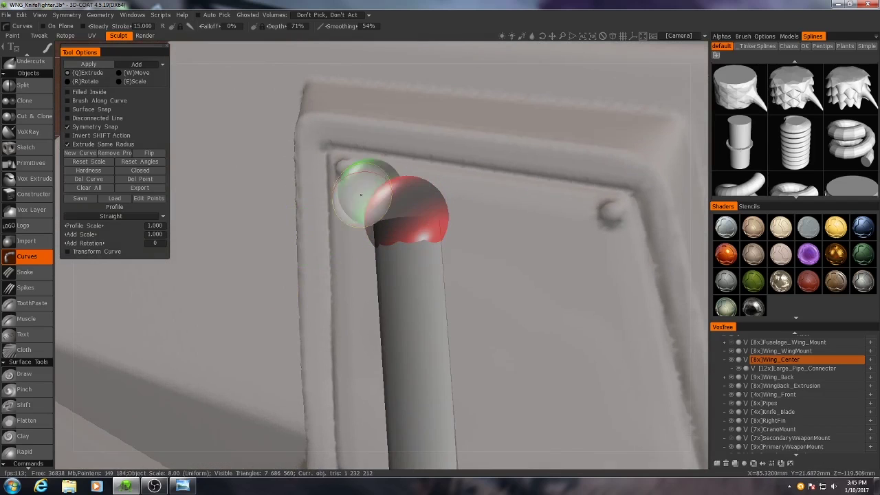
left_click_drag(337, 199, 334, 212, "alt")
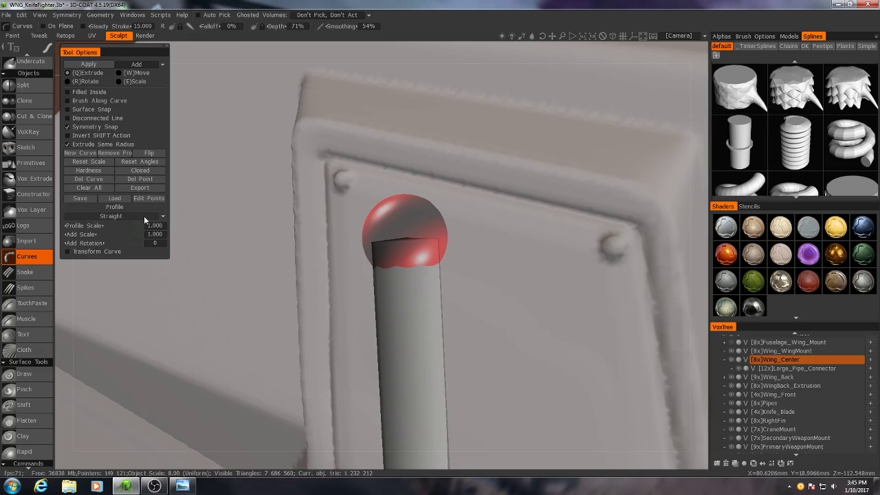
left_click(134, 214)
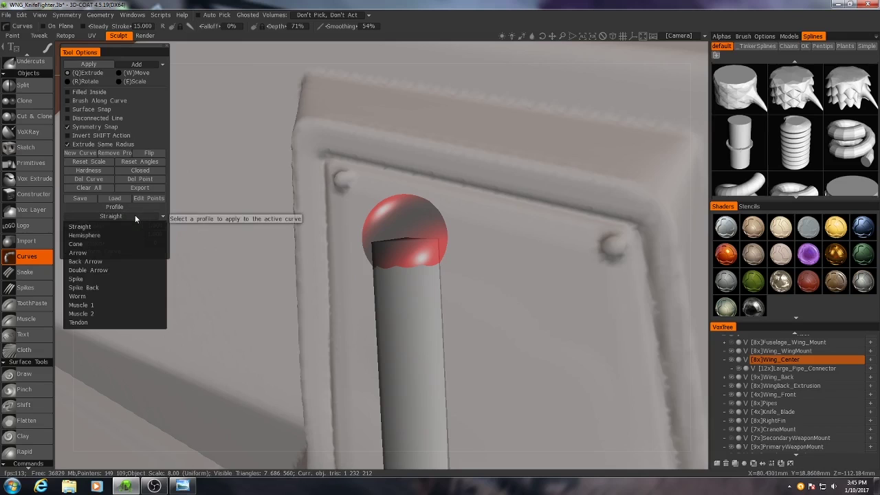
left_click(101, 233)
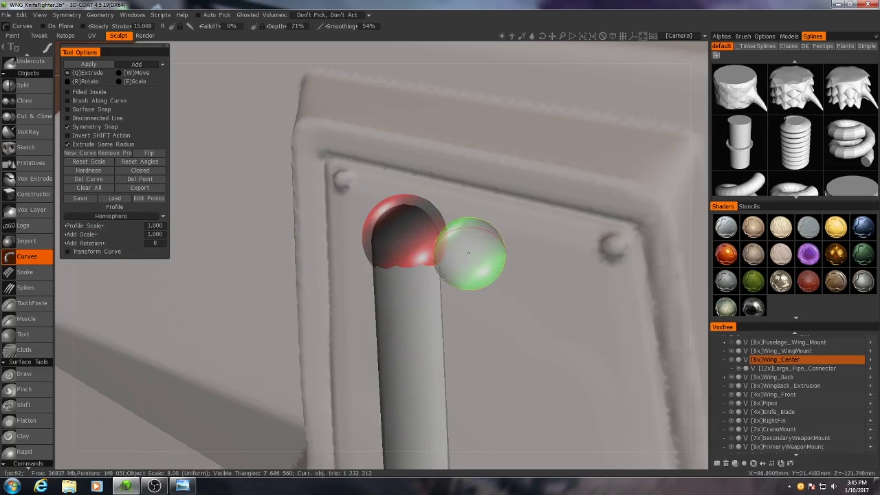
scroll(461, 248, "down", 3)
left_click_drag(462, 249, 441, 225, "alt")
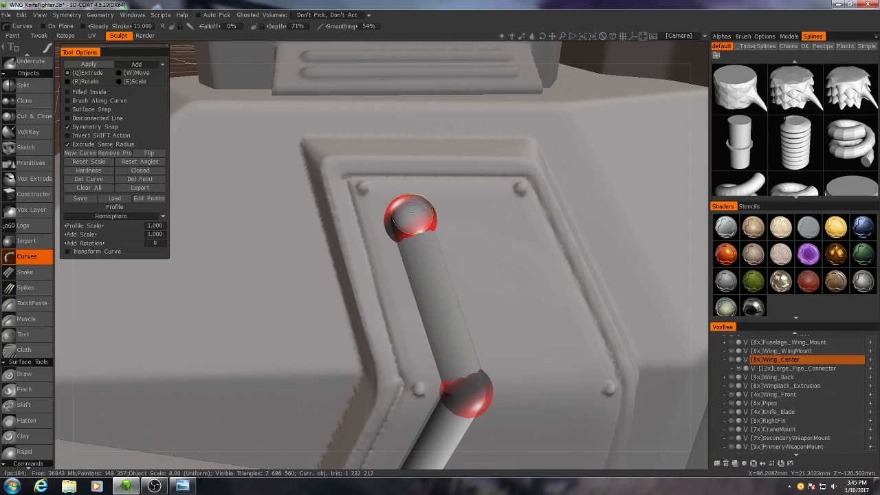
left_click_drag(411, 215, 506, 204)
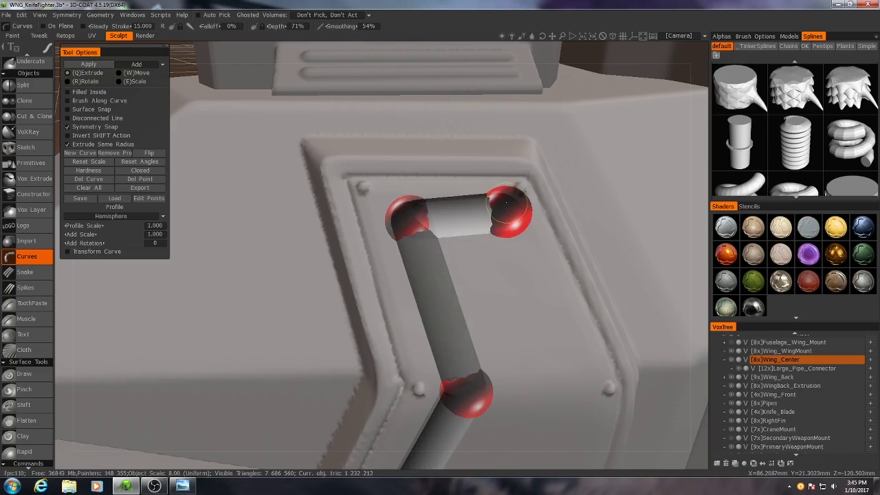
key("ctrl+z")
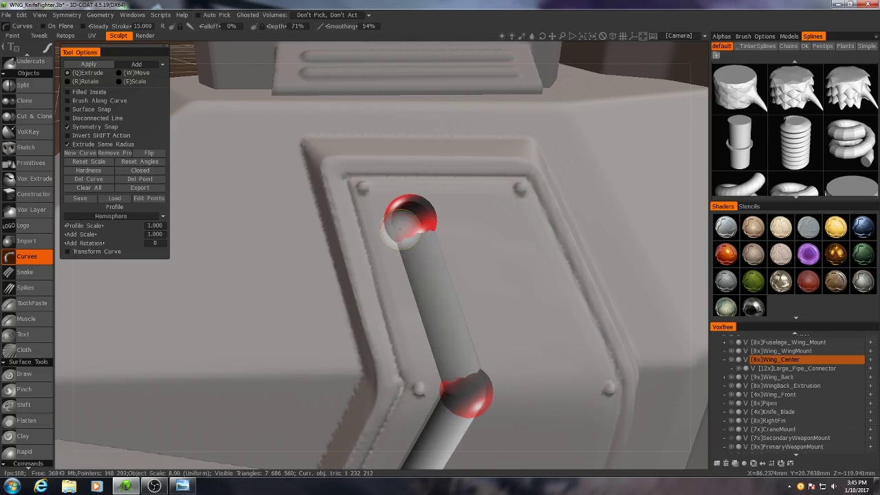
Draw a separate second three-point tube curve on the riveted panel, parallel to the first one and bent at the same height.
mouse_move(347, 236)
left_mouse_down("alt")
mouse_move(395, 236)
mouse_move(455, 217)
mouse_move(338, 246)
left_mouse_up("alt")
middle_click_drag(338, 246, 320, 126, "alt")
left_click(80, 153)
left_click(436, 103)
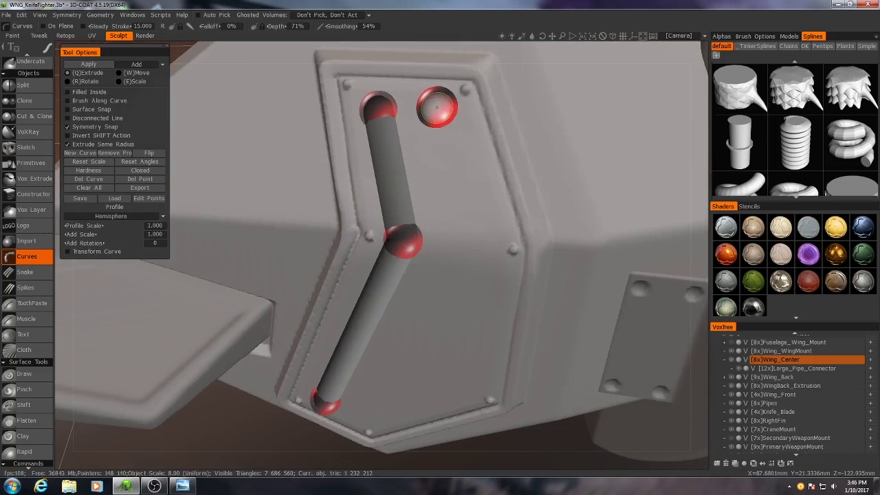
left_click_drag(465, 250, 440, 223, "alt")
left_click(407, 237)
middle_click_drag(407, 237, 390, 420, "alt")
right_click_drag(489, 184, 475, 206, "alt")
left_click_drag(451, 235, 457, 230)
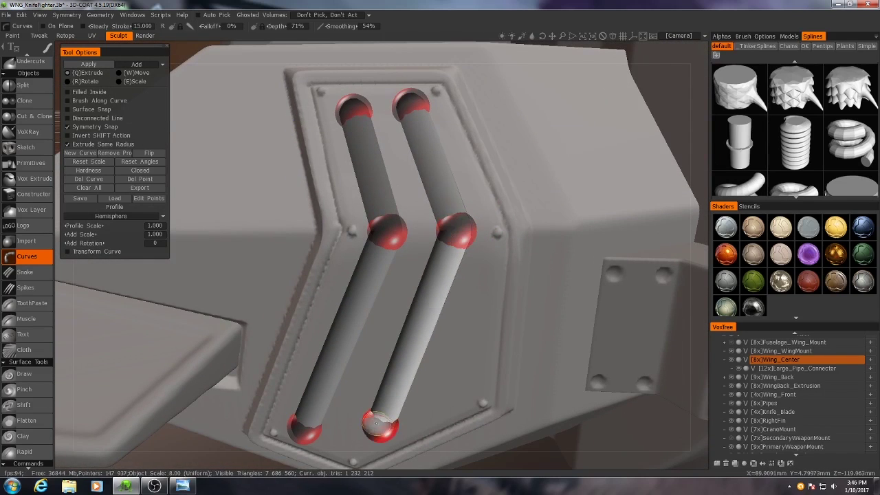
left_click_drag(379, 426, 372, 426)
right_click_drag(447, 344, 470, 294, "alt")
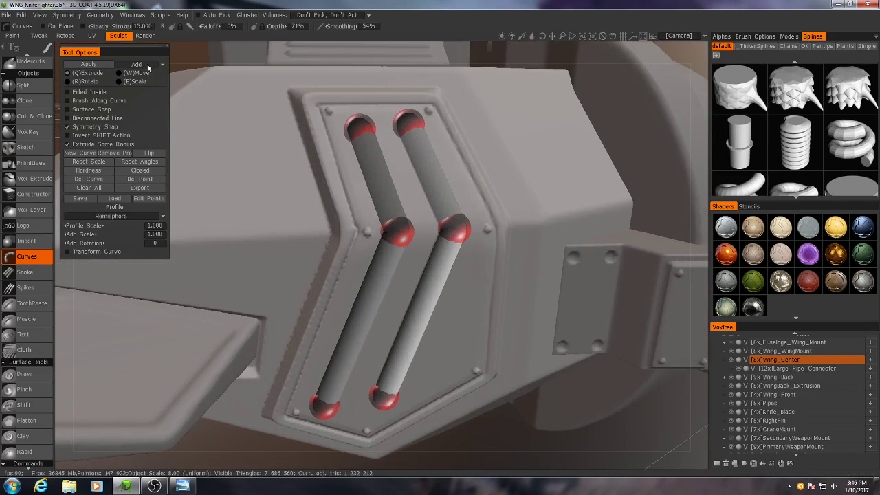
Subtract both tube curves from the Wing_Center volume as round-ended grooves and clear all curves.
left_click(149, 68)
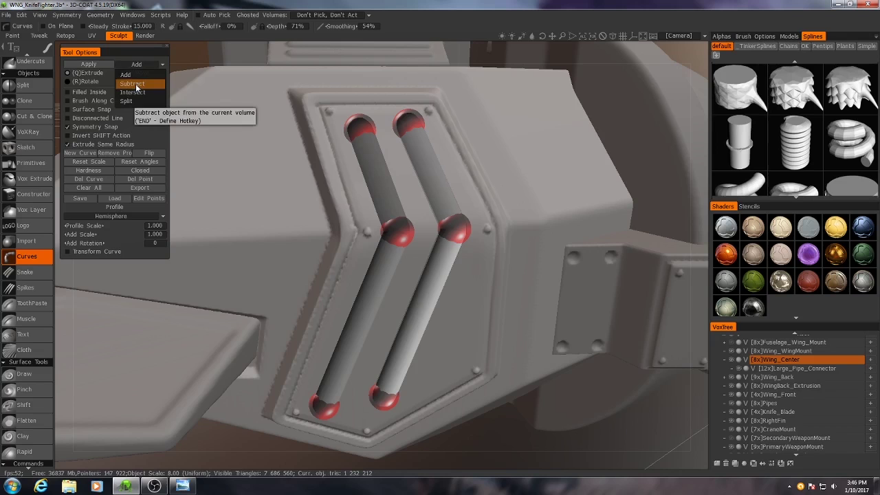
left_click(141, 88)
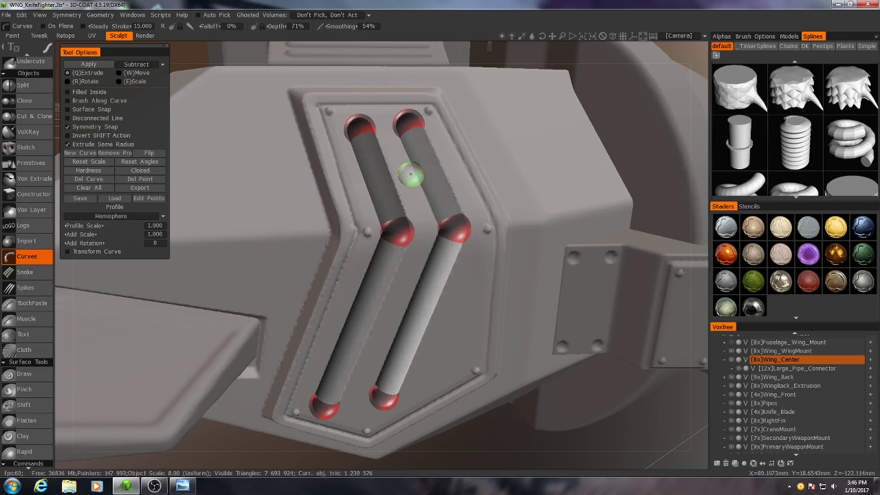
scroll(28, 168, "up", 5)
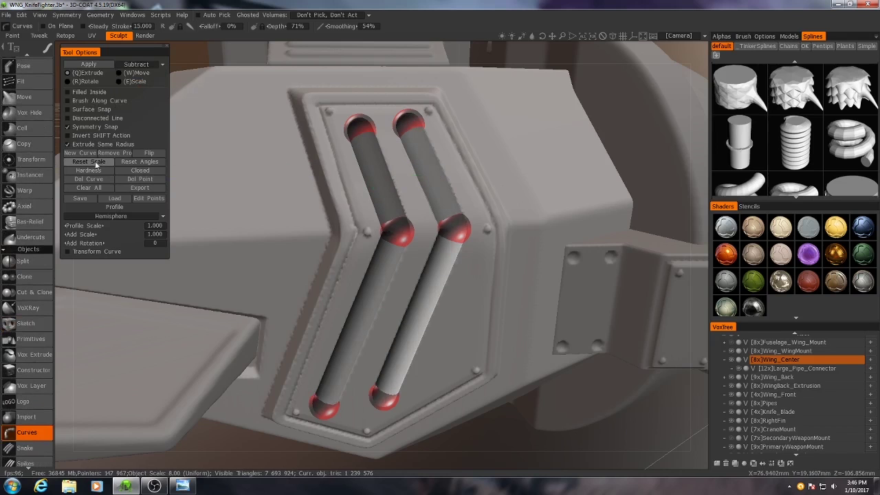
left_click(88, 188)
Examine the grooved panel and the plain sloped front face of the wing center from several angles.
scroll(392, 238, "down", 3)
left_click_drag(392, 238, 375, 221, "alt")
scroll(375, 222, "up", 2)
middle_click_drag(390, 233, 399, 227)
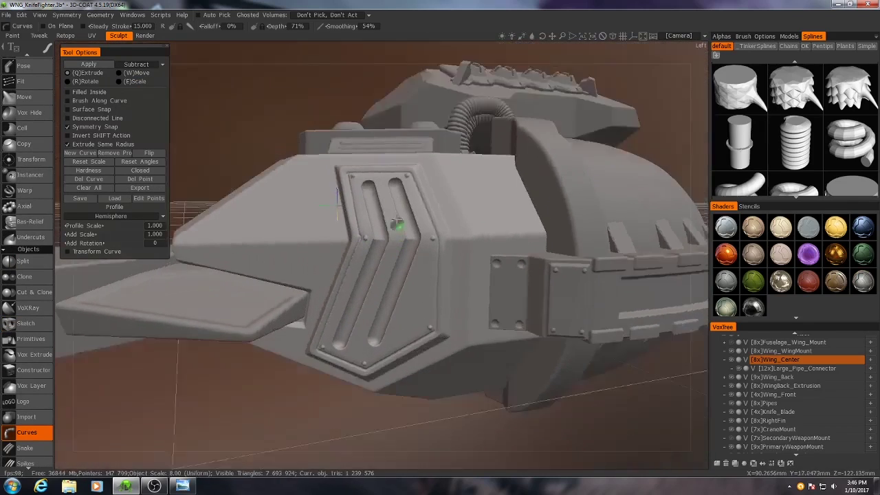
scroll(402, 227, "up", 2)
scroll(385, 318, "down", 3)
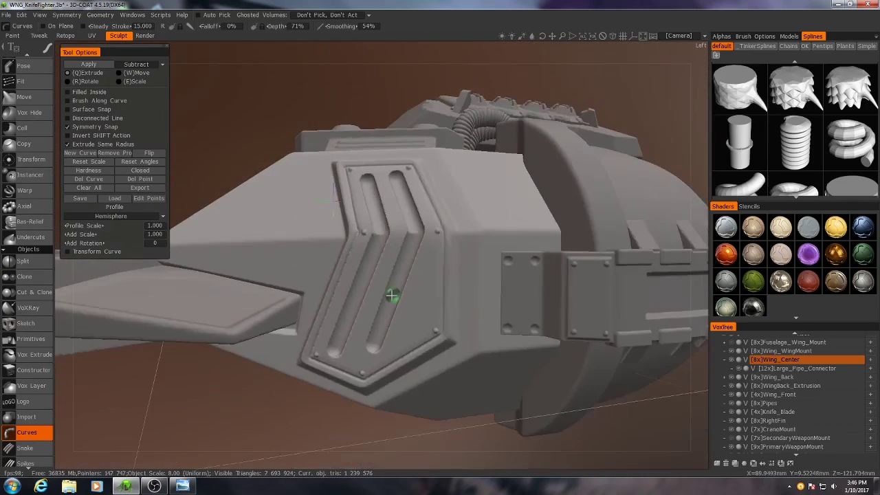
left_click_drag(393, 295, 269, 361, "alt")
scroll(495, 325, "down", 4)
scroll(365, 338, "up", 4)
middle_click_drag(364, 339, 364, 242)
middle_click_drag(278, 253, 425, 275)
middle_click_drag(391, 249, 335, 309)
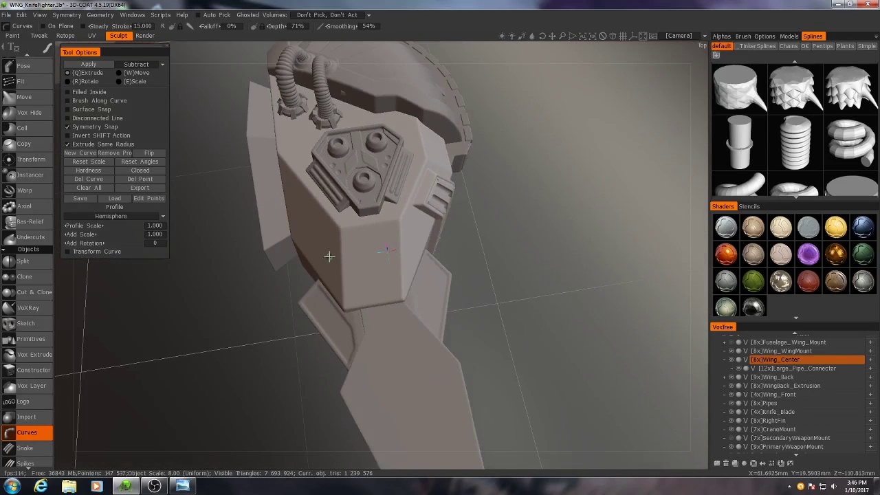
middle_click_drag(329, 256, 384, 295)
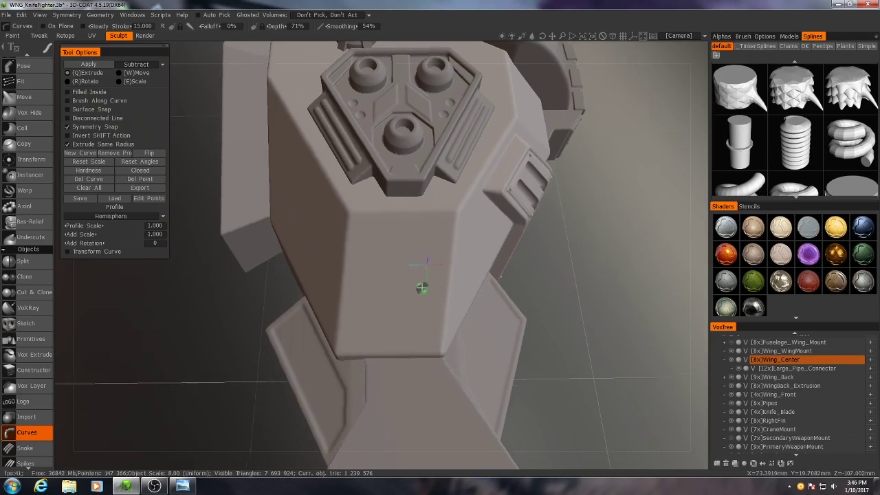
left_click_drag(422, 288, 420, 289, "alt")
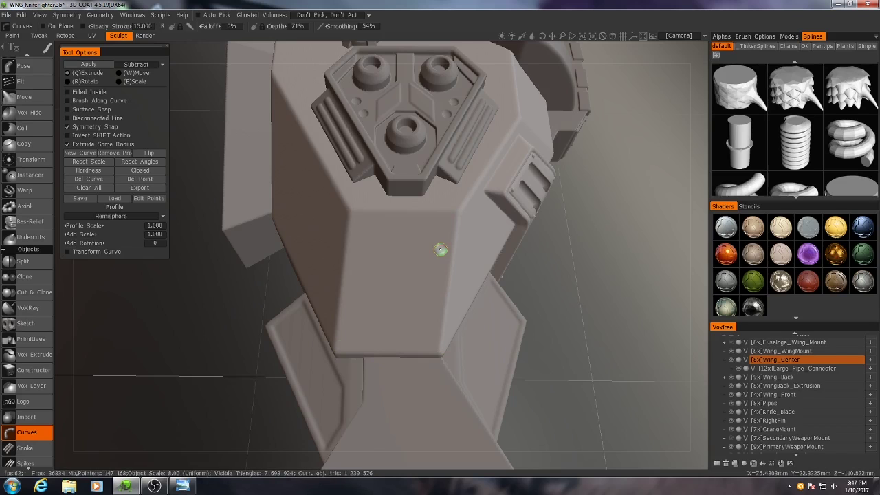
Activate the Primitives tool and choose the editable Cube2x2 lattice primitive.
key("p")
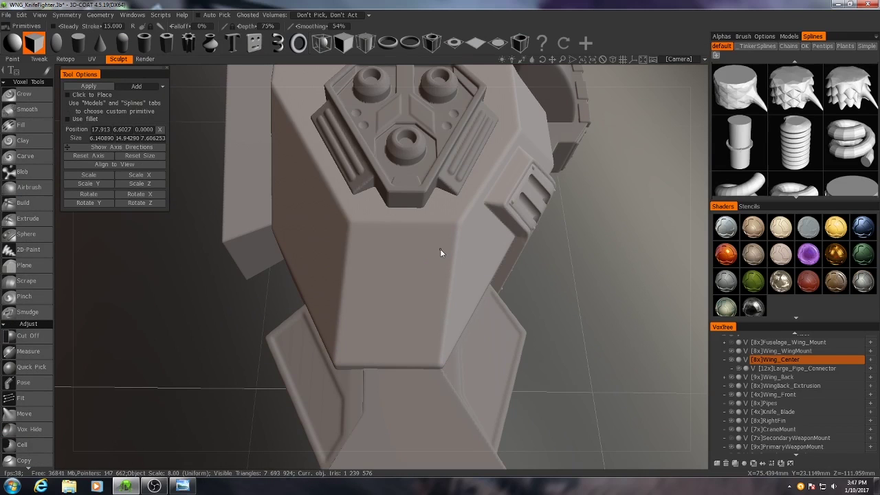
scroll(441, 252, "down", 4)
left_click_drag(497, 282, 382, 435)
scroll(24, 313, "down", 4)
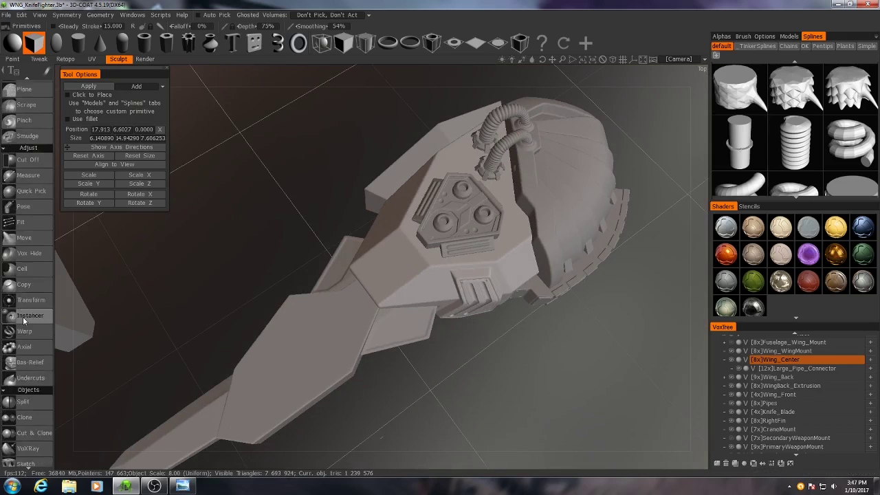
scroll(24, 319, "down", 4)
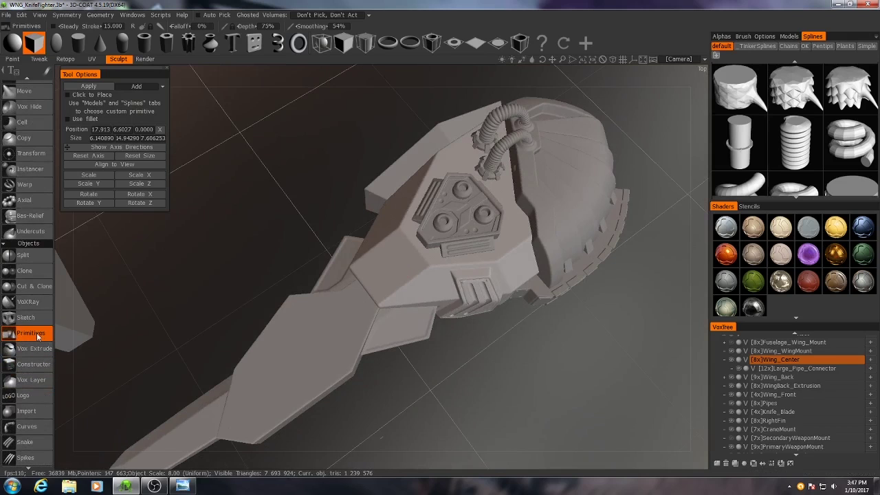
left_click(345, 43)
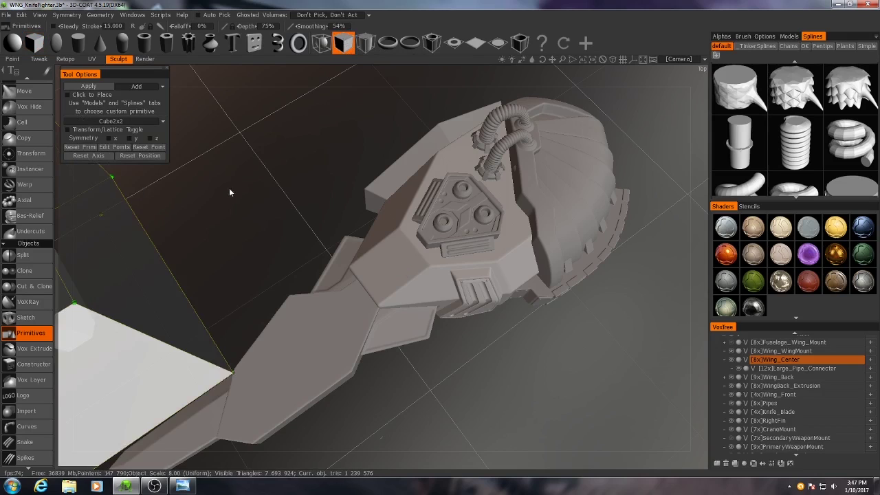
left_click_drag(230, 192, 276, 192)
mouse_move(378, 225)
left_mouse_down()
mouse_move(338, 246)
mouse_move(418, 158)
mouse_move(414, 196)
mouse_move(378, 164)
mouse_move(321, 215)
mouse_move(261, 188)
mouse_move(340, 186)
mouse_move(310, 202)
mouse_move(377, 218)
left_mouse_up()
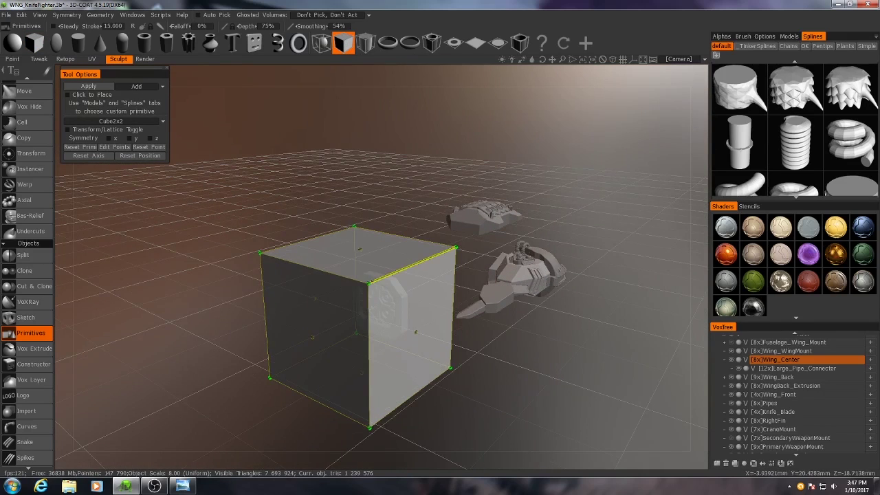
left_click(306, 241, "shift")
left_click_drag(321, 298, 426, 240)
left_click_drag(426, 240, 473, 283, "alt")
key("ctrl+z")
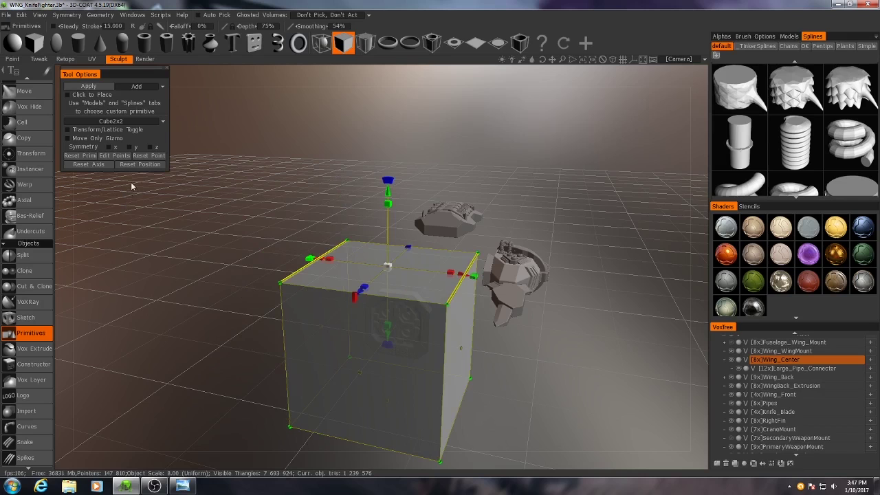
Transform the lattice cube as a whole and place it as a thin block lying on the wing center's sloped front face.
left_click(66, 130)
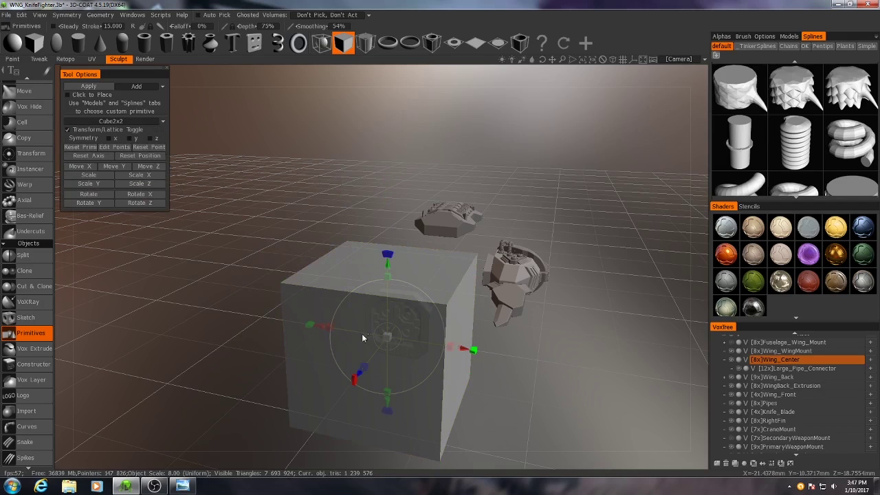
left_click_drag(388, 337, 329, 342)
left_click_drag(466, 333, 427, 326, "alt")
key("KP_5")
key("KP_7")
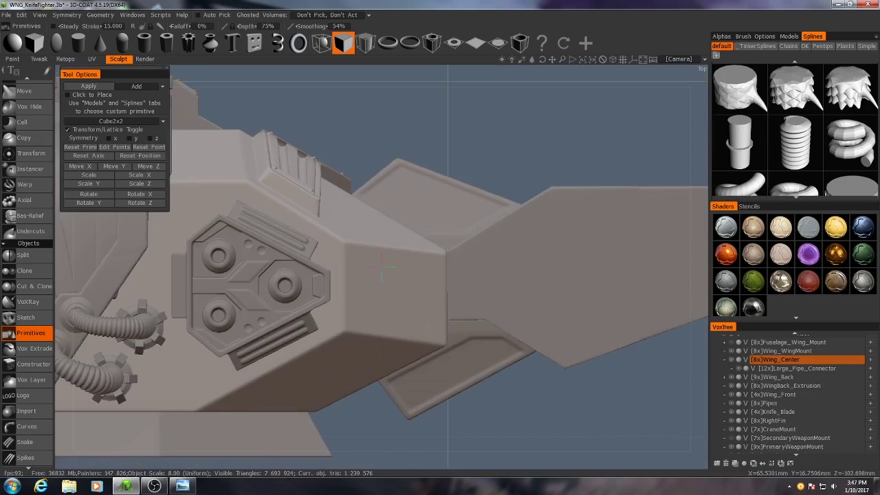
scroll(428, 325, "down", 8)
left_click_drag(630, 419, 367, 284)
key("KP_5")
key("KP_5")
key("KP_4")
left_click_drag(367, 340, 443, 319)
key("KP_5")
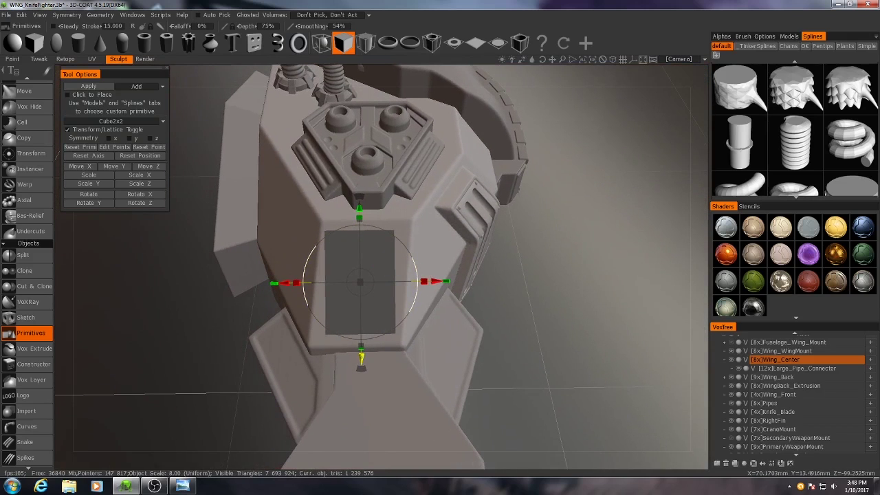
Fine-tune the block's position on the sloped front face so it sits centered between the face's edges.
left_click_drag(361, 357, 361, 361)
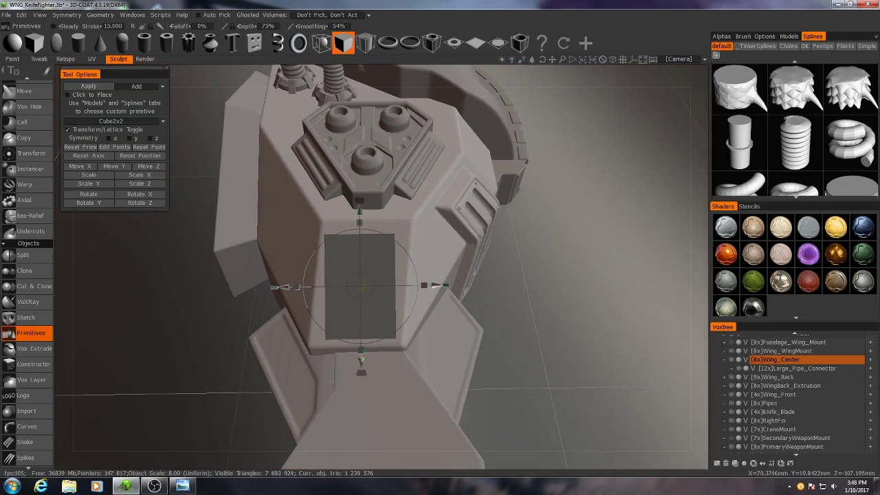
left_click_drag(361, 285, 362, 287)
left_click_drag(361, 360, 361, 359)
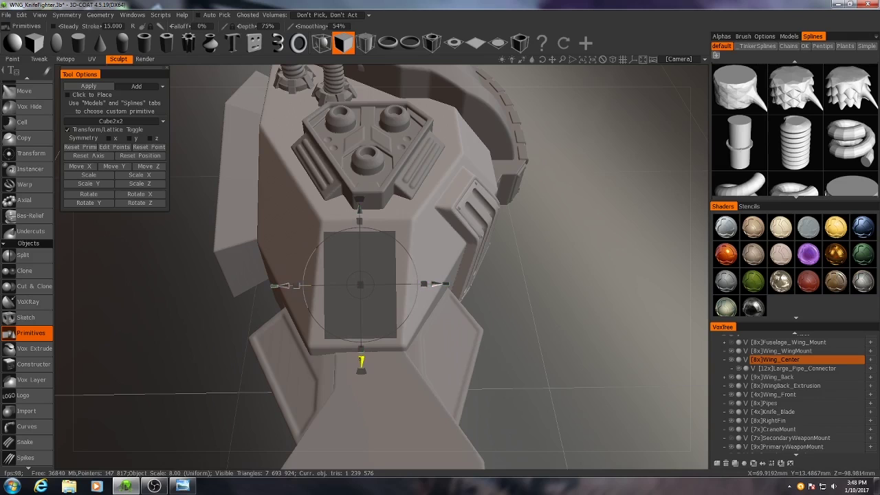
Return to lattice editing and widen the block's upper end by its two short edges to follow the face's taper.
left_click(68, 130)
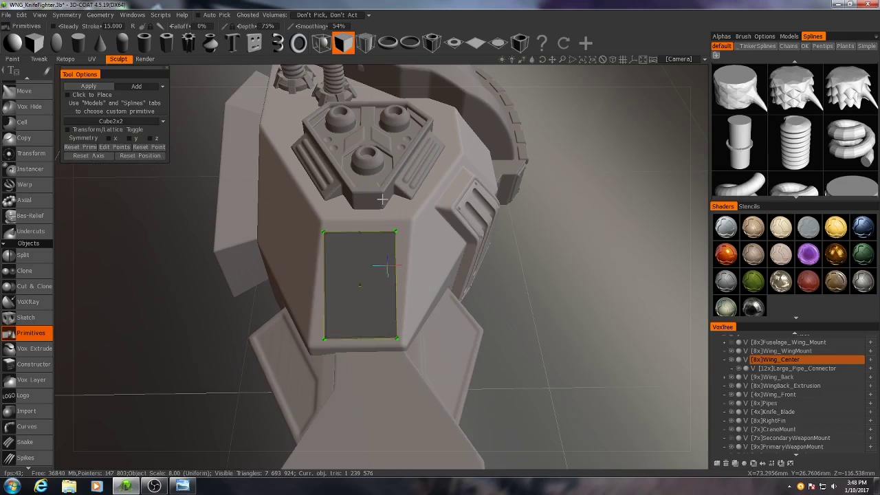
left_click_drag(383, 199, 296, 203, "alt")
right_click_drag(295, 202, 259, 203, "alt")
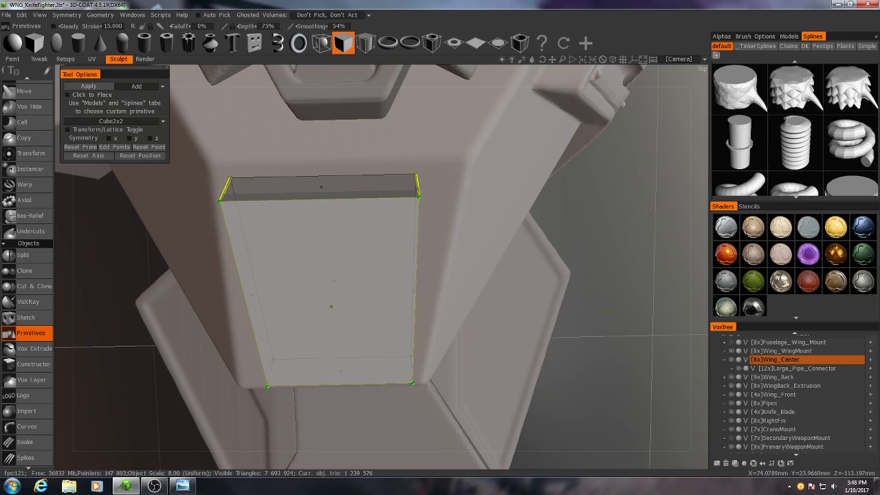
left_click(418, 189, "shift")
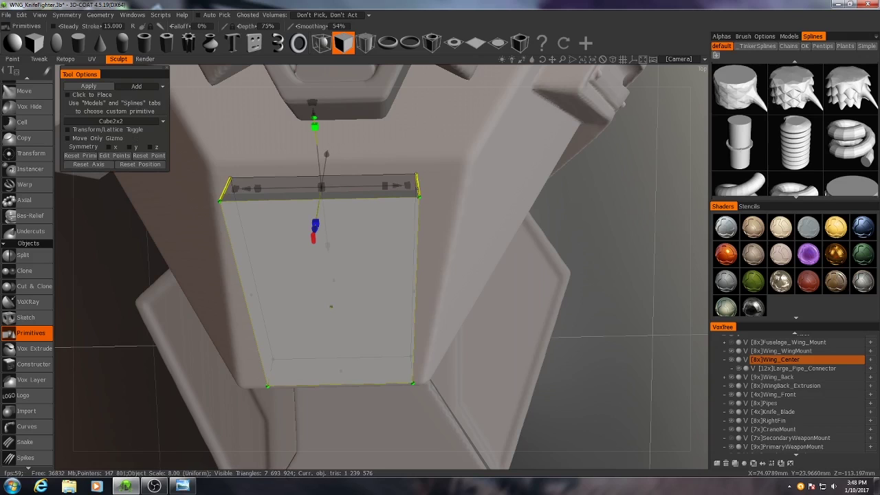
left_click_drag(392, 184, 416, 185)
left_click_drag(392, 264, 444, 220, "alt")
right_click_drag(445, 220, 448, 226, "alt")
left_click_drag(448, 226, 428, 205, "alt")
left_click_drag(452, 255, 477, 385, "alt")
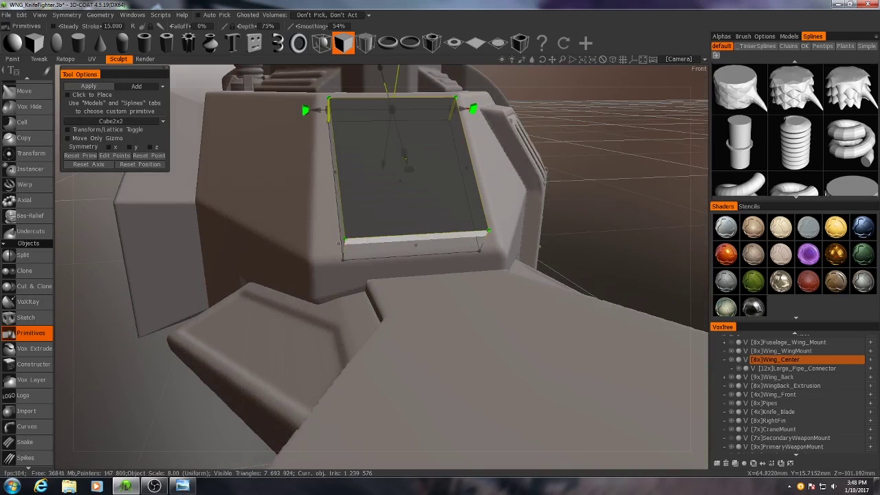
Adjust the block's lower end by its two short edges to fit the lower part of the sloped face.
left_click_drag(282, 287, 301, 291, "alt")
right_click_drag(300, 291, 316, 297, "alt")
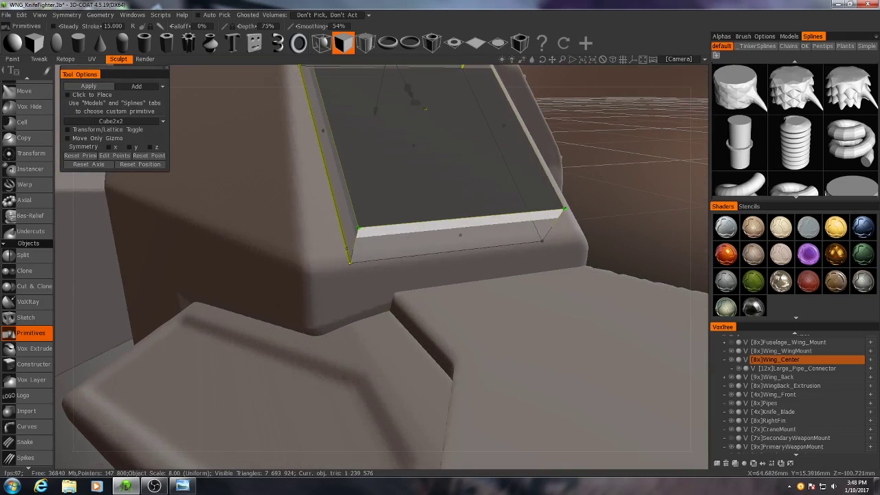
key("Escape")
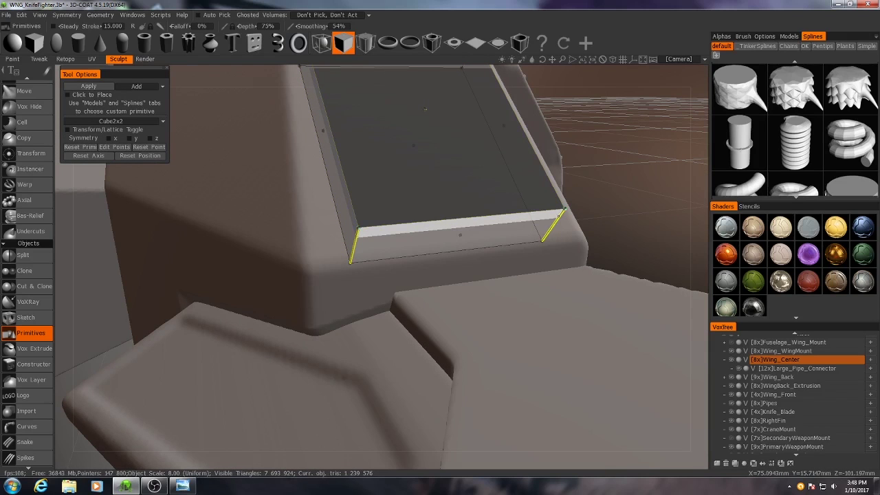
right_click_drag(559, 217, 527, 251, "alt")
left_click_drag(421, 125, 471, 263)
left_click_drag(438, 139, 353, 240, "alt")
Transform the whole block again and shift it slightly outward, perpendicular to the sloped face, to set the recess depth.
left_click(68, 130)
left_click_drag(206, 151, 300, 173)
left_click_drag(362, 172, 360, 164)
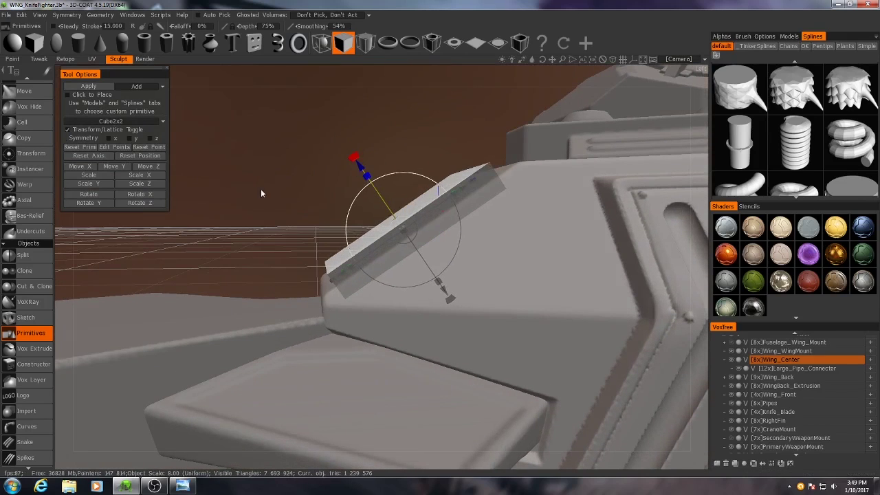
Subtract the block from the Wing_Center volume to cut a shallow recess into the sloped front face.
left_click_drag(260, 189, 277, 207, "alt")
left_click(145, 86)
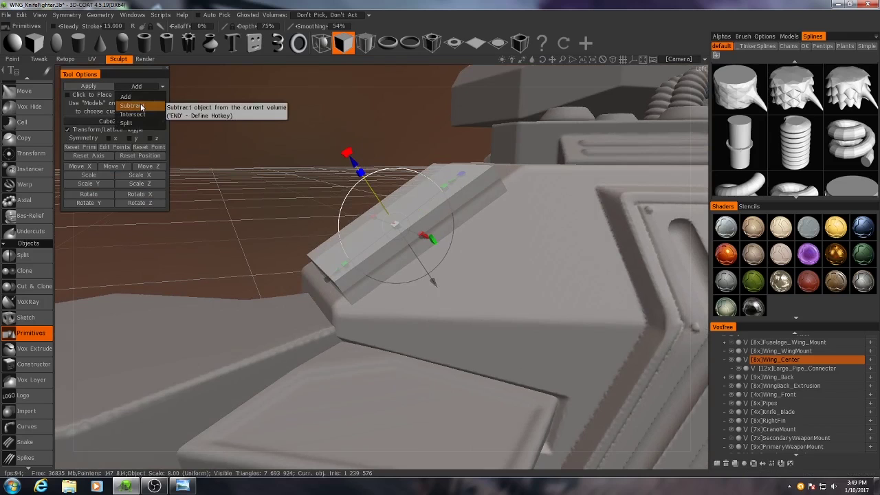
left_click(141, 106)
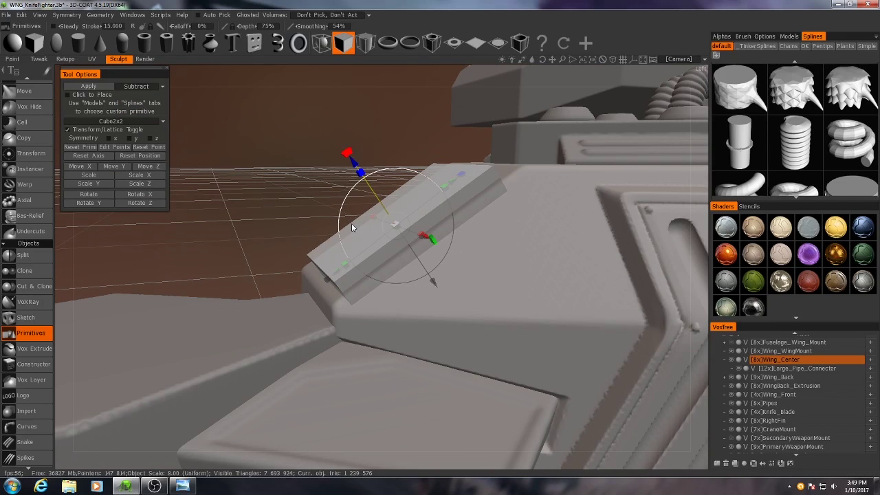
key("Return")
left_click_drag(438, 206, 377, 163, "alt")
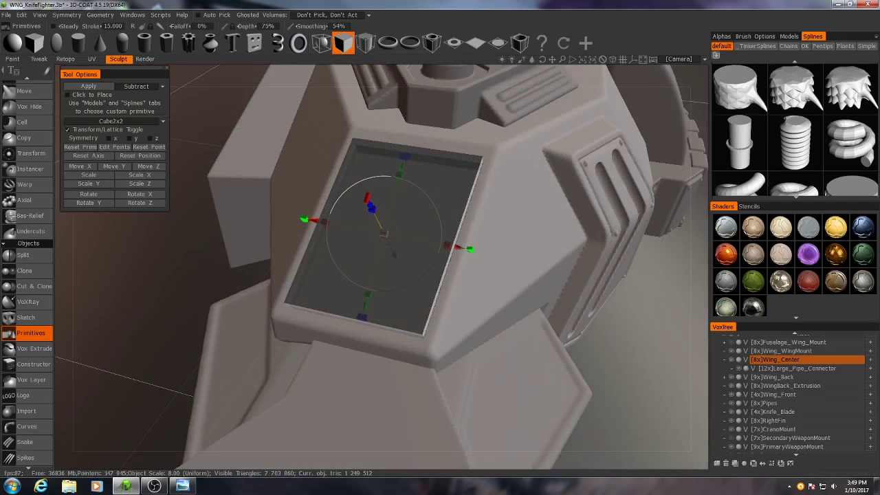
Start a new cube primitive, reset its axes and move it onto the Wing_Center section seen from above.
left_click(30, 52)
scroll(374, 296, "down", 5)
left_click_drag(375, 295, 411, 317, "alt")
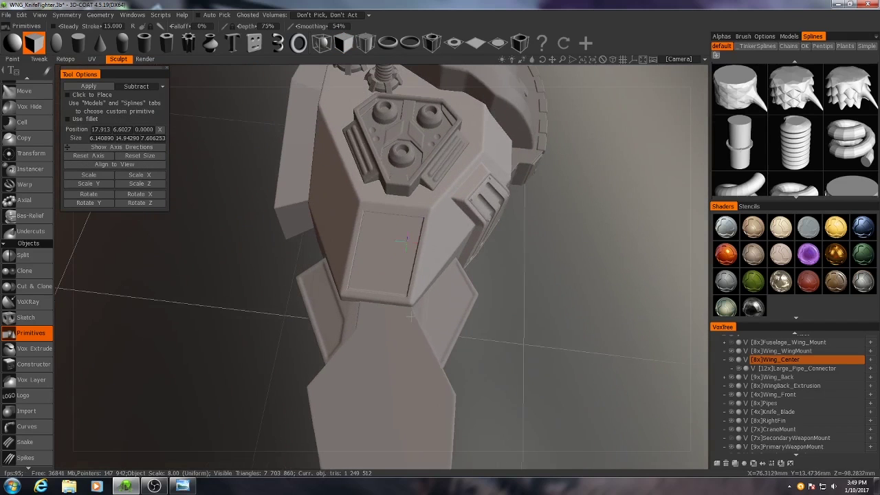
left_click_drag(392, 251, 373, 338)
scroll(353, 304, "down", 8)
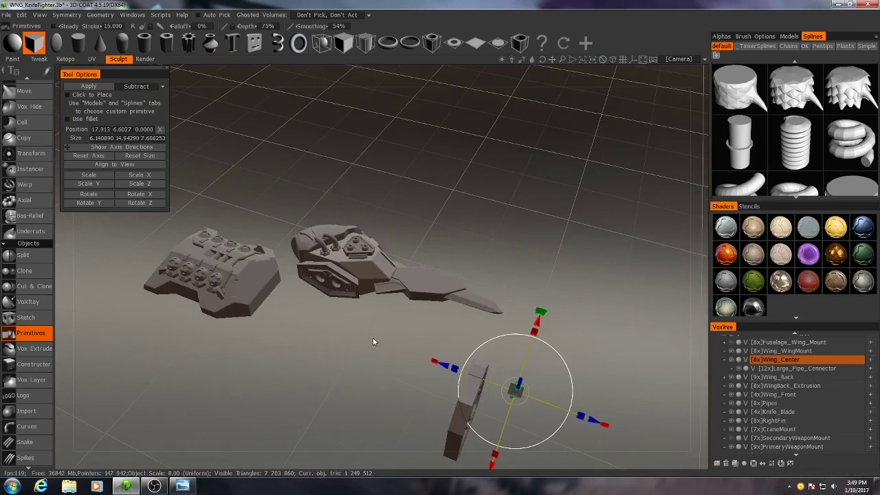
middle_click_drag(372, 338, 339, 304)
left_click(91, 156)
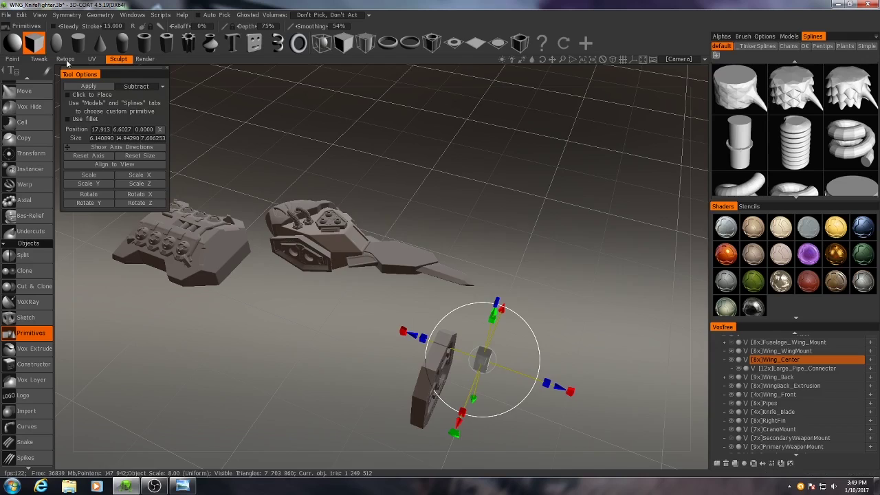
key("KP_7")
left_click_drag(631, 390, 216, 189)
middle_click_drag(216, 189, 306, 245)
Raise the box to the recessed sloped face and tilt it to match the slope, at about X 70, Y 19.8, Z -107.9.
left_click_drag(385, 344, 440, 261)
scroll(412, 288, "up", 6)
key("KP_4")
left_click_drag(395, 302, 394, 184)
left_click_drag(309, 259, 323, 308)
left_click_drag(401, 268, 396, 260)
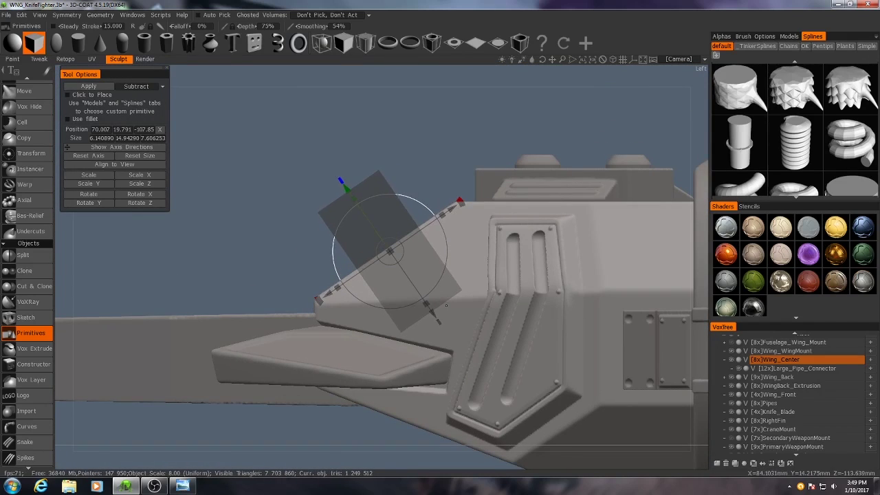
Resize the box into a thin slat of about 12.1 × 1.18 × 0.65 spanning the recess and move it toward the upper end.
left_click_drag(426, 305, 393, 256)
key("KP_5")
left_click_drag(295, 249, 412, 295)
left_click_drag(451, 255, 518, 263)
mouse_move(413, 289)
left_mouse_down()
mouse_move(471, 247)
mouse_move(413, 288)
left_mouse_up()
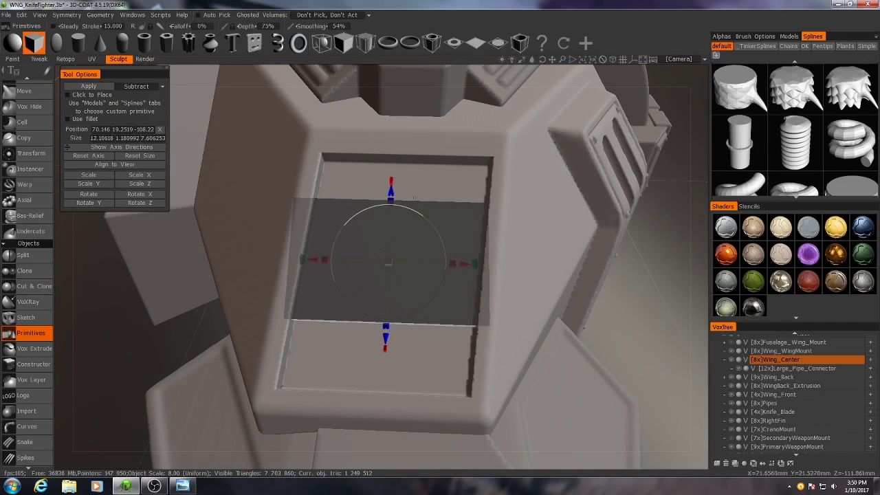
left_click_drag(392, 183, 393, 237)
left_click_drag(395, 196, 399, 130)
Align the slat with the recess's upper edge and center it across the recess's width.
key("KP_7")
left_click_drag(325, 215, 324, 220)
key("KP_5")
left_click_drag(440, 316, 385, 275)
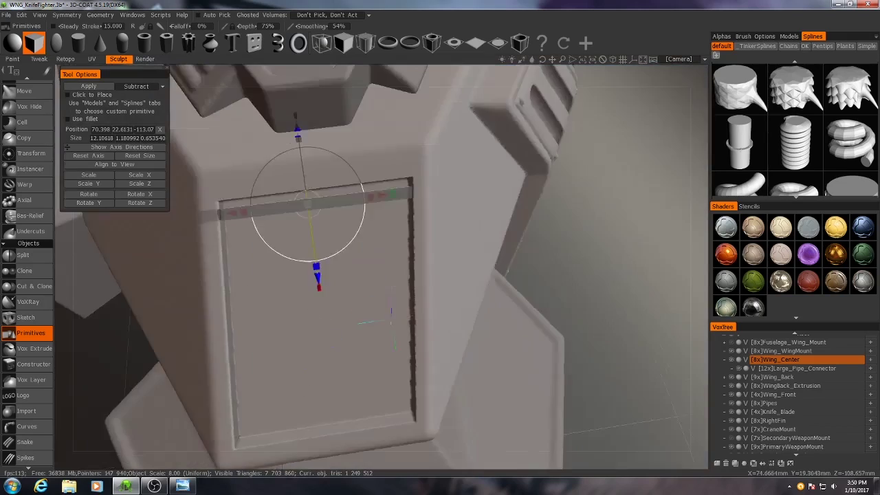
left_click_drag(382, 195, 391, 193)
left_click_drag(392, 310, 481, 289)
Switch the primitive to Add and merge evenly spaced slats into Wing_Center, working down from the recess's upper edge.
key("Return")
left_click(140, 87)
left_click(138, 94)
left_click_drag(409, 352, 440, 330)
left_click_drag(441, 214, 426, 236)
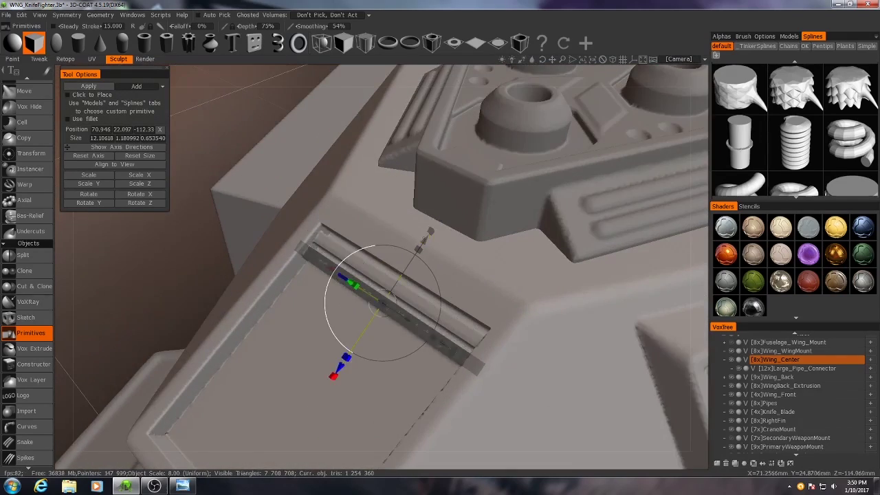
left_click_drag(440, 330, 494, 261)
left_click_drag(514, 264, 417, 336)
key("Return")
key("Return")
key("Return")
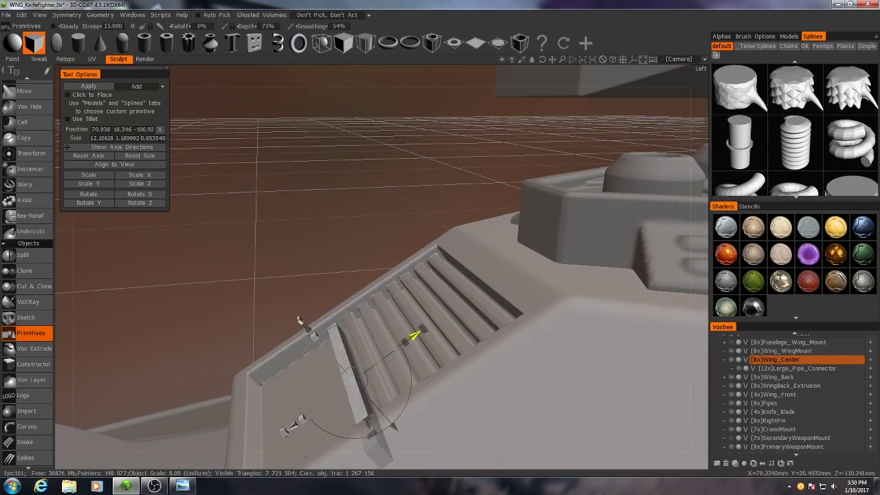
Add the remaining slats down to the recess's lower end to complete the vent grille.
left_click_drag(440, 371, 330, 330)
key("Return")
left_click_drag(387, 368, 442, 373)
key("Return")
scroll(344, 330, "down", 5)
left_click_drag(385, 344, 455, 350)
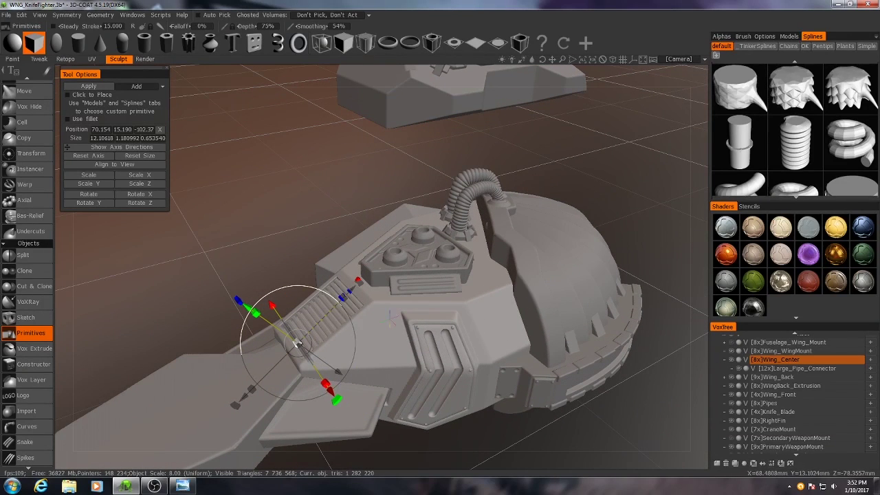
Make Wing_Front the active volume for detailing the flat front wing plate.
left_click_drag(390, 317, 352, 295)
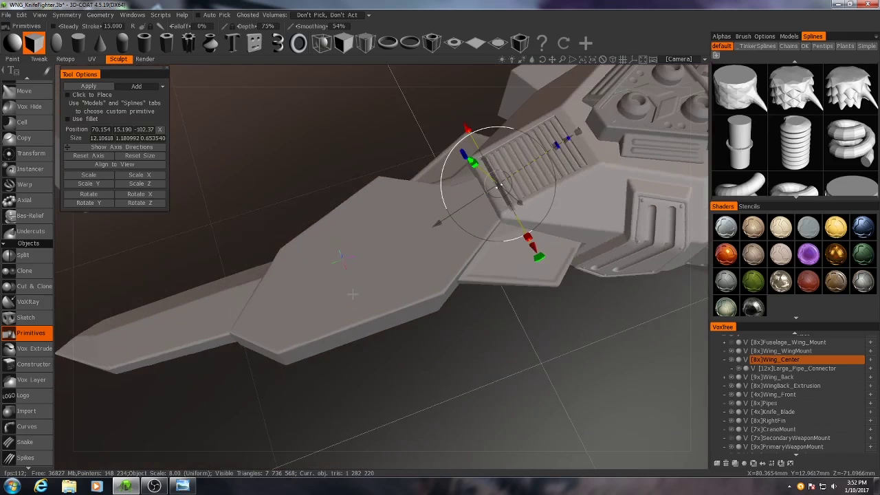
left_click_drag(368, 253, 348, 312)
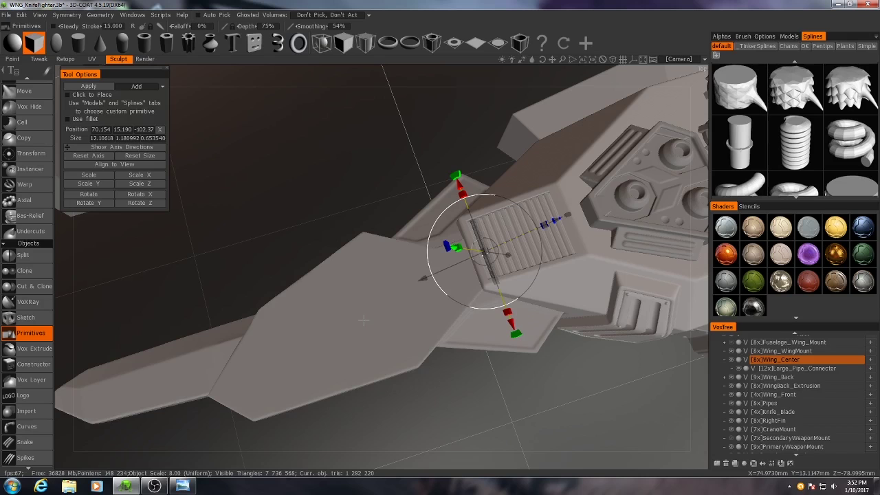
left_click_drag(351, 323, 465, 325)
left_click(768, 369)
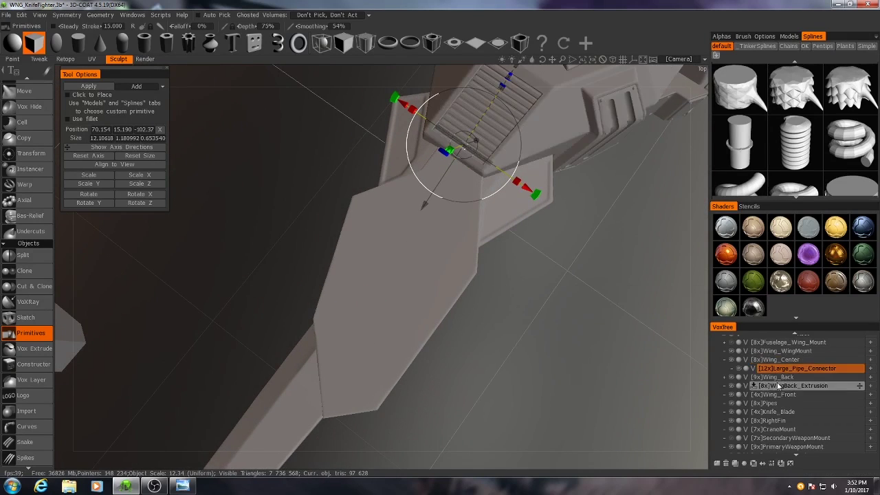
left_click(781, 393)
left_click_drag(296, 385, 306, 316)
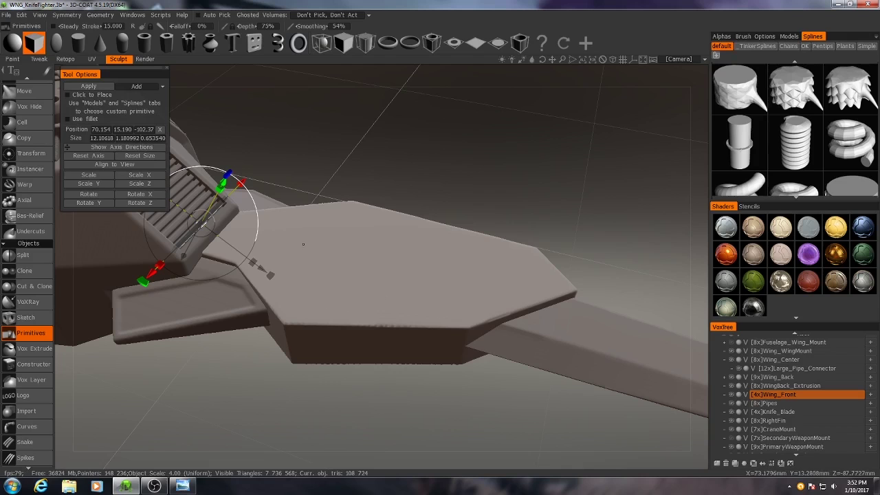
right_click_drag(377, 239, 349, 241)
left_click_drag(349, 241, 365, 247)
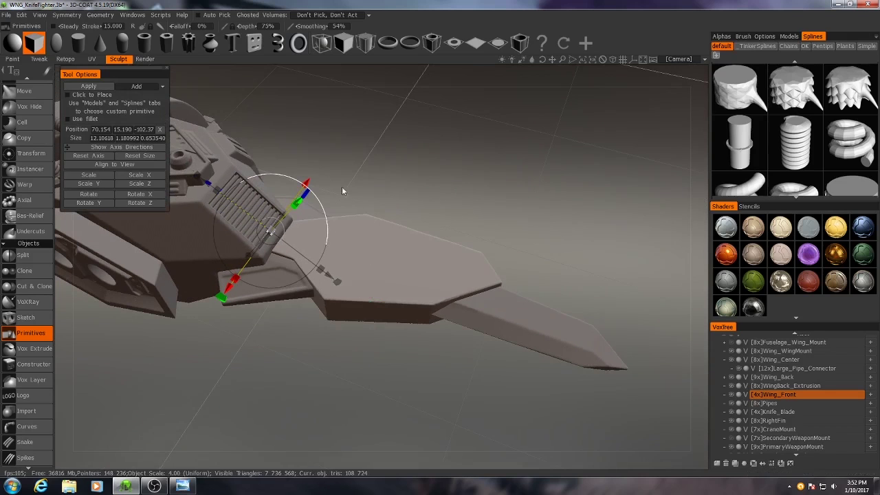
Start a capsule primitive and shift it along X to about 46, toward the wing.
left_click(120, 48)
right_click_drag(459, 223, 455, 270)
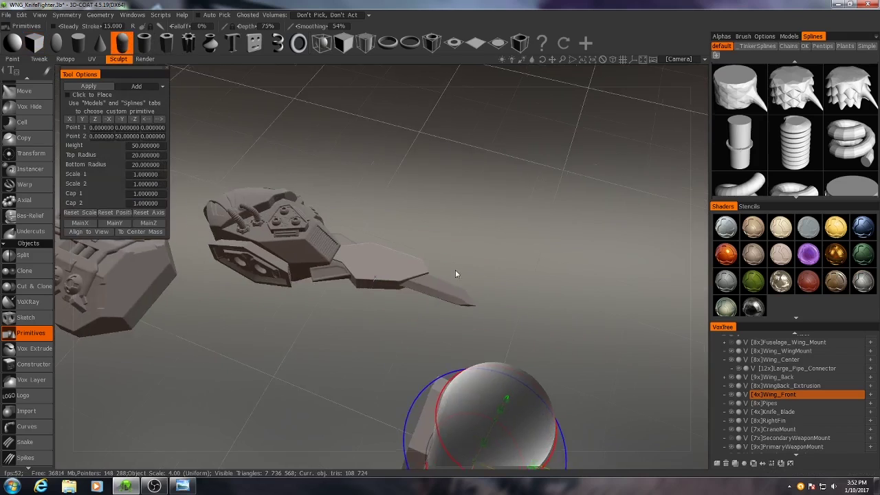
middle_click_drag(455, 269, 392, 180)
left_click_drag(283, 243, 372, 249)
left_click_drag(190, 309, 263, 301)
left_click_drag(451, 270, 393, 240)
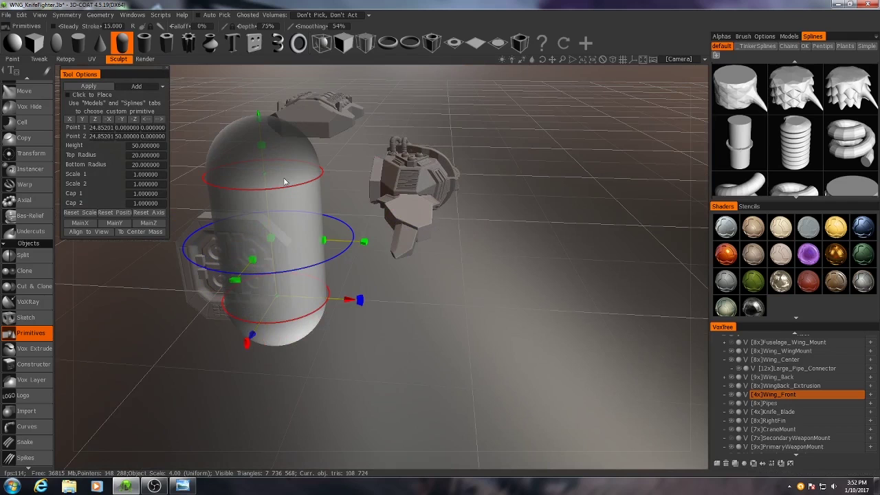
left_click_drag(350, 301, 400, 306)
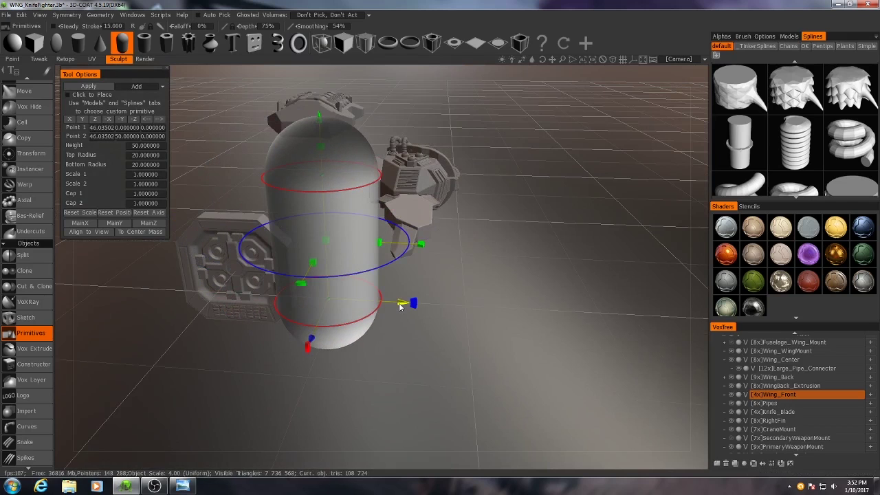
Move the capsule over to the front wing plate, at about X 69 and Z -47.
key("KP_5")
key("KP_7")
right_click_drag(492, 296, 408, 310)
key("KP_5")
left_click_drag(409, 311, 394, 259)
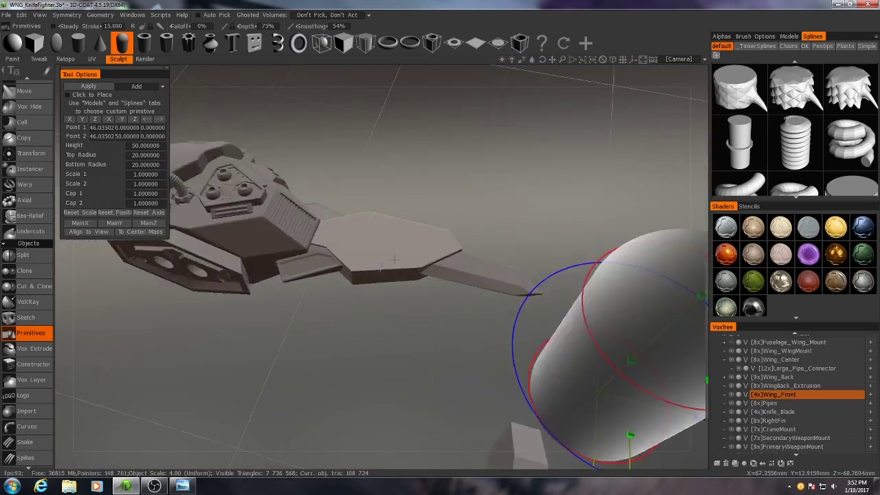
right_click_drag(394, 259, 442, 265)
left_click_drag(398, 310, 346, 274)
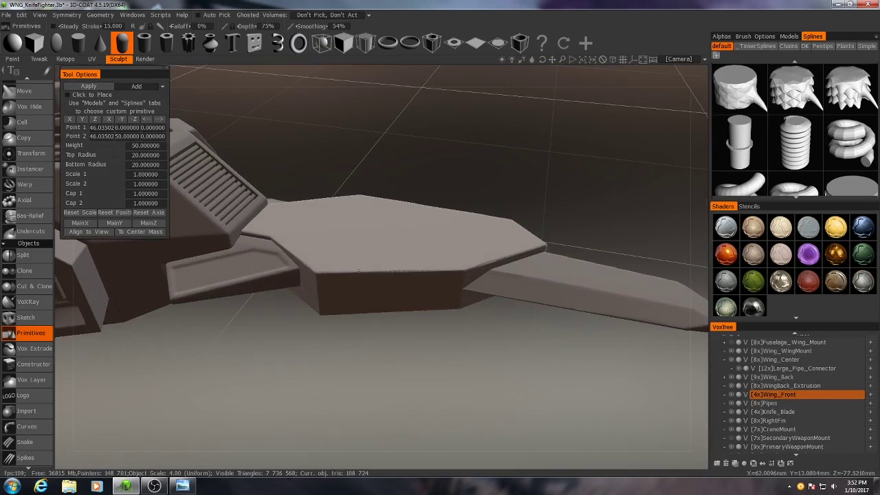
right_click_drag(434, 317, 368, 329)
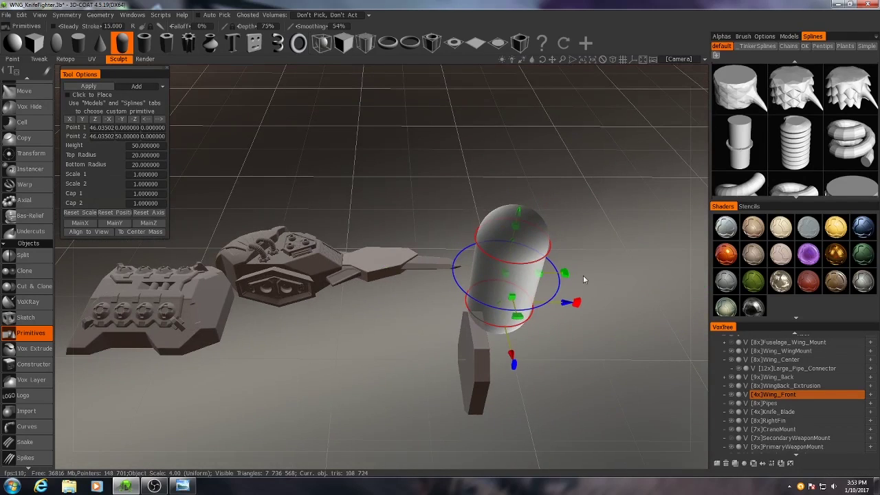
left_click_drag(563, 303, 480, 304)
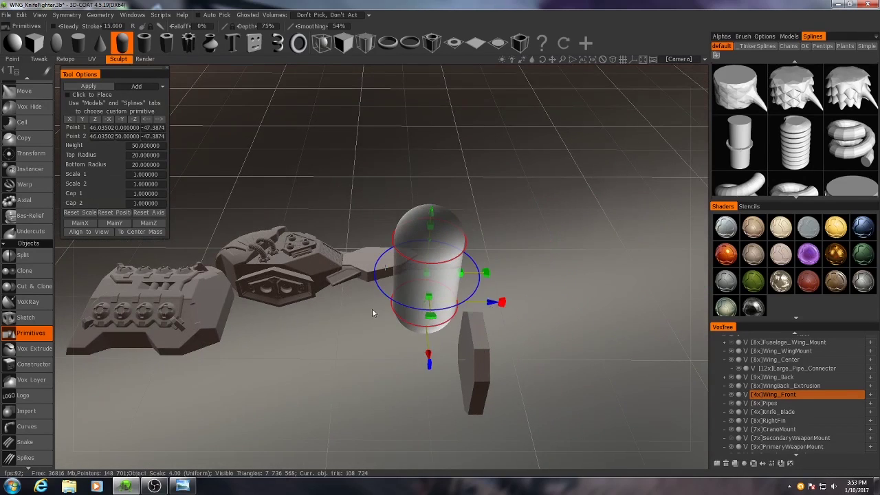
right_click_drag(373, 308, 424, 297)
left_click_drag(371, 323, 407, 334)
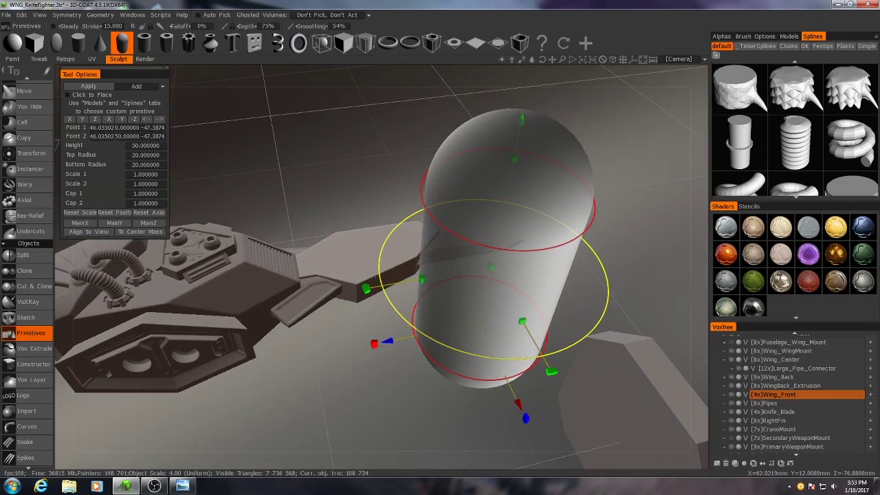
left_click_drag(519, 405, 481, 341)
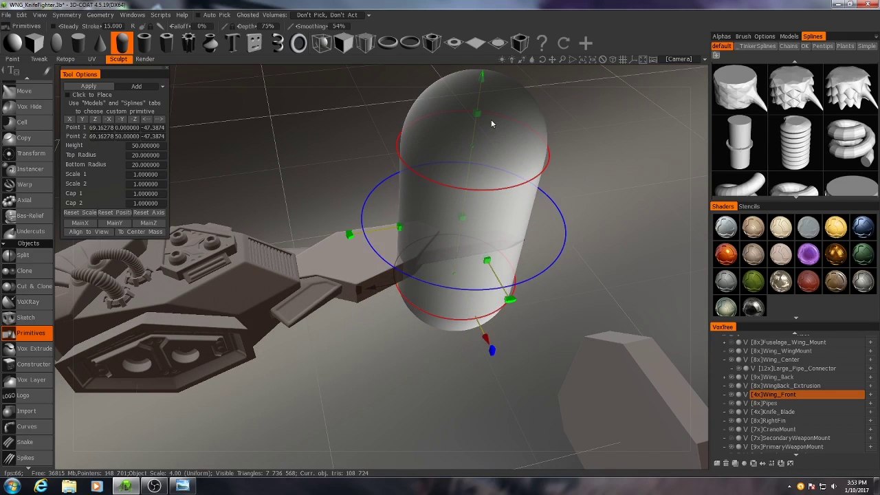
Shrink the capsule to about 2.05 radius and 16 height, and place it on the plate's upper surface at about Z -81.6.
left_click_drag(453, 203, 456, 74)
left_click_drag(546, 281, 497, 268)
left_click_drag(443, 266, 278, 384)
key("KP_6")
scroll(362, 261, "up", 5)
left_click_drag(336, 202, 337, 104)
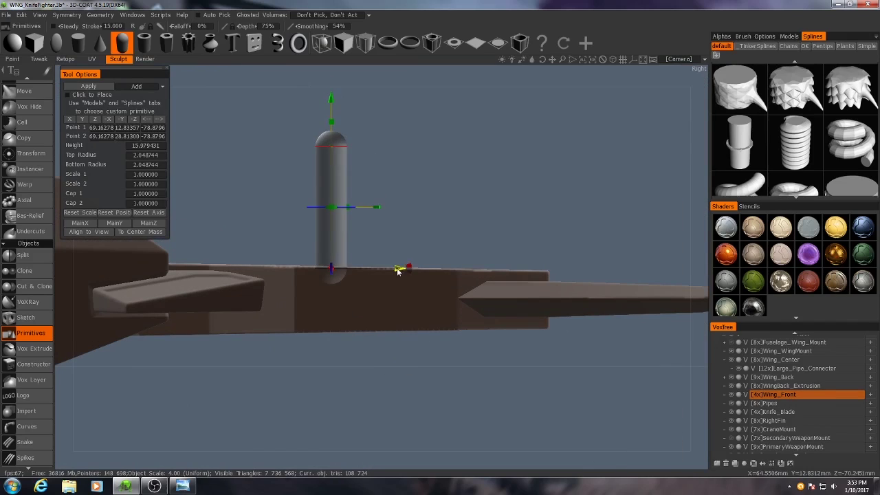
left_click_drag(401, 270, 379, 270)
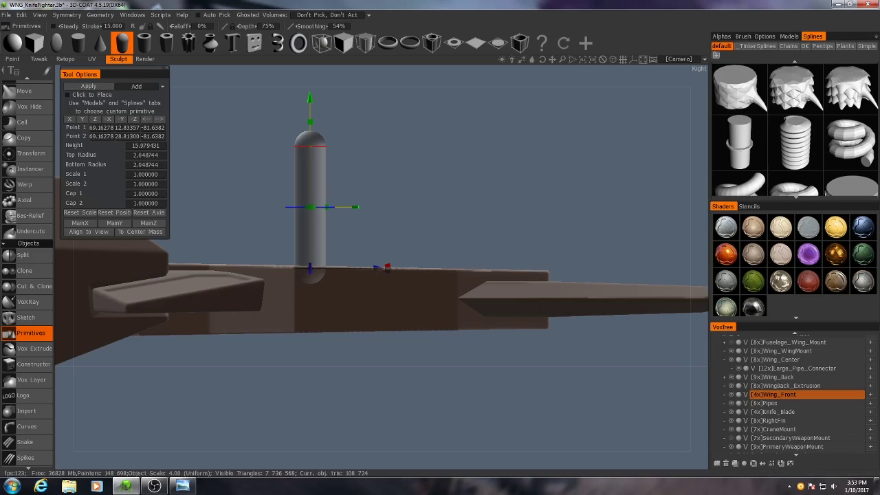
Lay the capsule along the Z axis and tilt it slightly to follow the plate's upper surface.
left_click(96, 119)
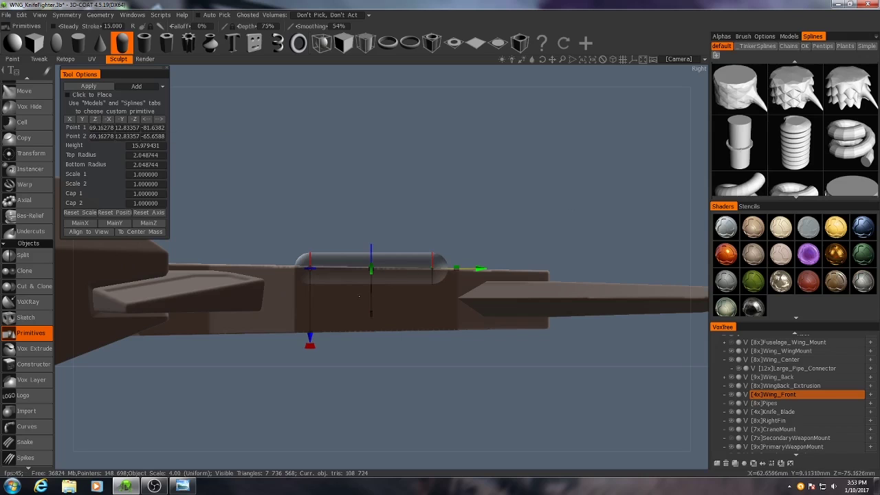
right_click_drag(396, 332, 449, 359)
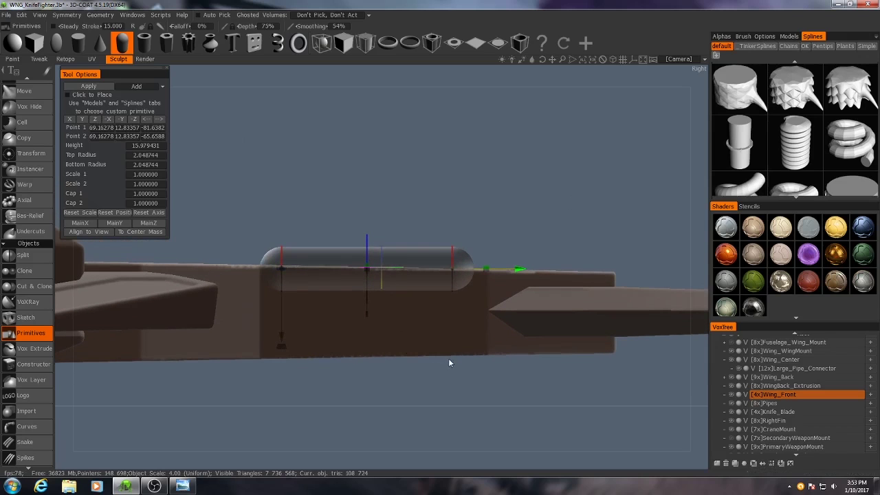
left_click_drag(520, 269, 516, 273)
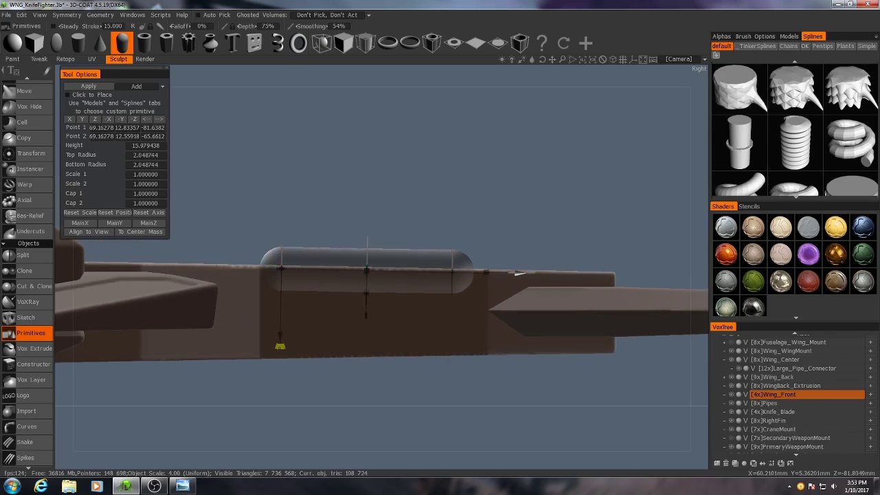
Move and rotate the capsule horizontally so it runs along the upper edge of the plate's angled side.
key("KP_5")
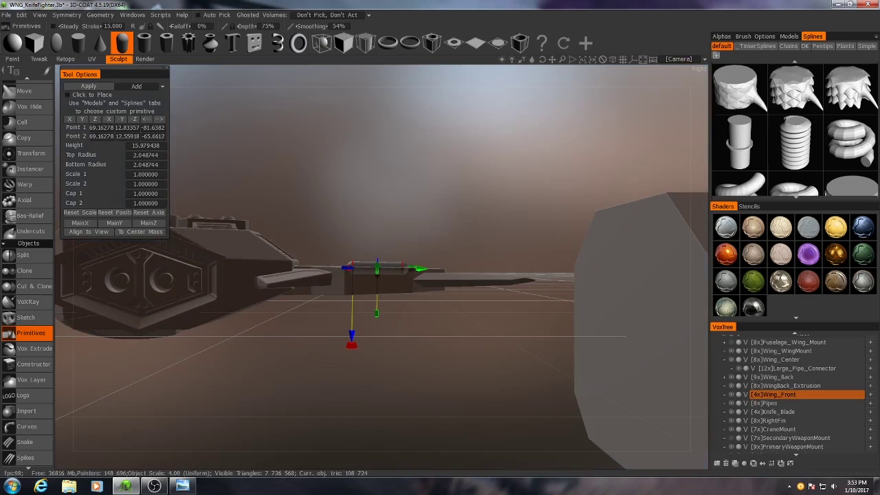
key("KP_7")
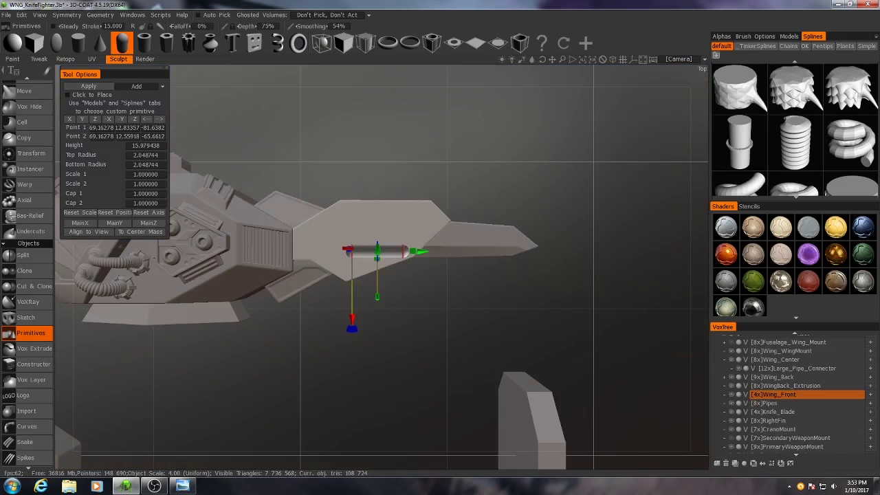
key("KP_5")
left_click_drag(281, 283, 349, 373)
scroll(281, 369, "up", 3)
left_click_drag(661, 172, 684, 164)
key("KP_5")
left_click_drag(372, 371, 353, 215, "alt")
scroll(353, 214, "up", 3)
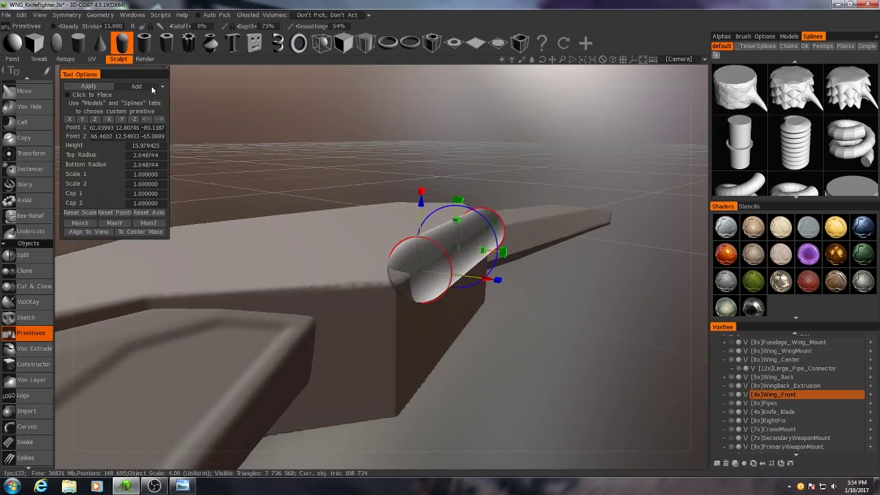
Subtract the capsule from Wing_Front's upper side edge and lower it to the plate's bottom edge, at about Y 6.5.
left_click(152, 87)
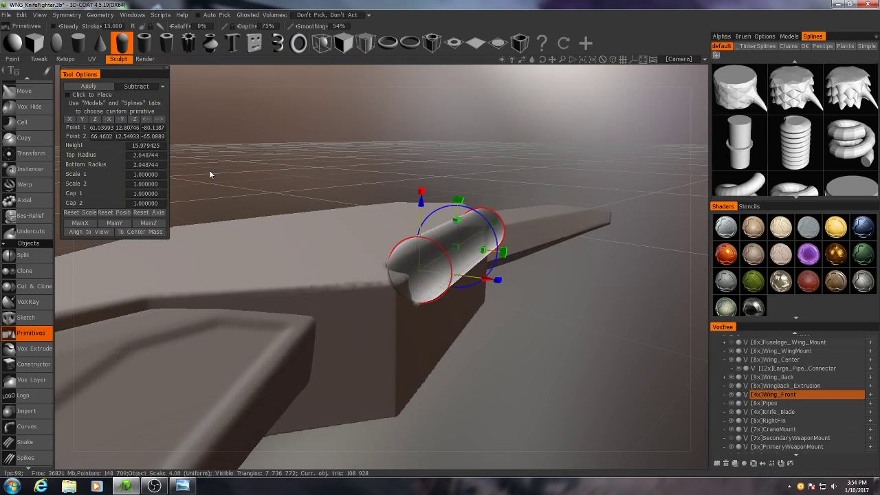
left_click_drag(209, 175, 330, 168)
left_click_drag(389, 180, 391, 274)
key("KP_5")
key("KP_4")
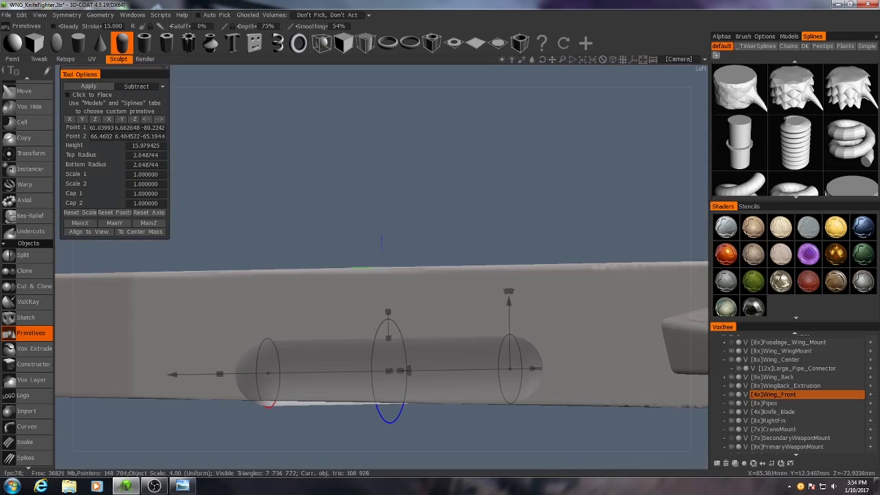
key("KP_6")
left_click_drag(278, 367, 385, 330)
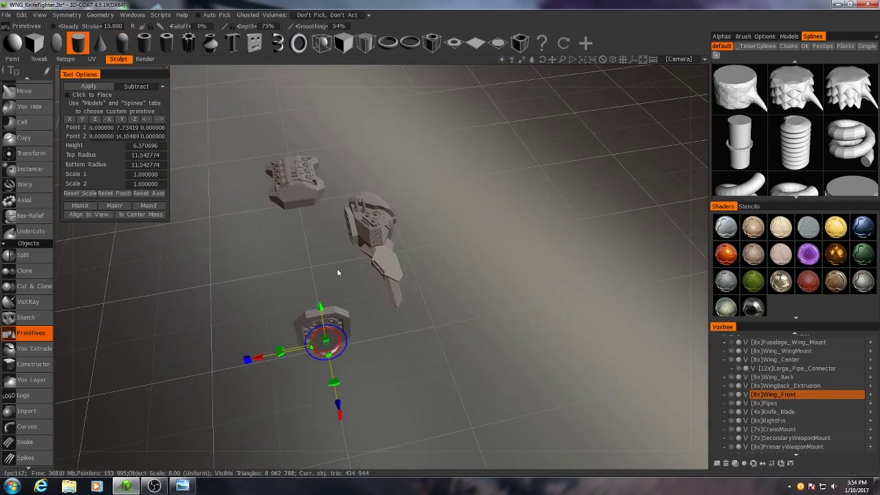
Resize the cylinder to about 2.67 radius and 31.24 height, and shift it along the X axis to about 47.8.
middle_click_drag(337, 269, 370, 245)
right_click_drag(370, 244, 402, 267)
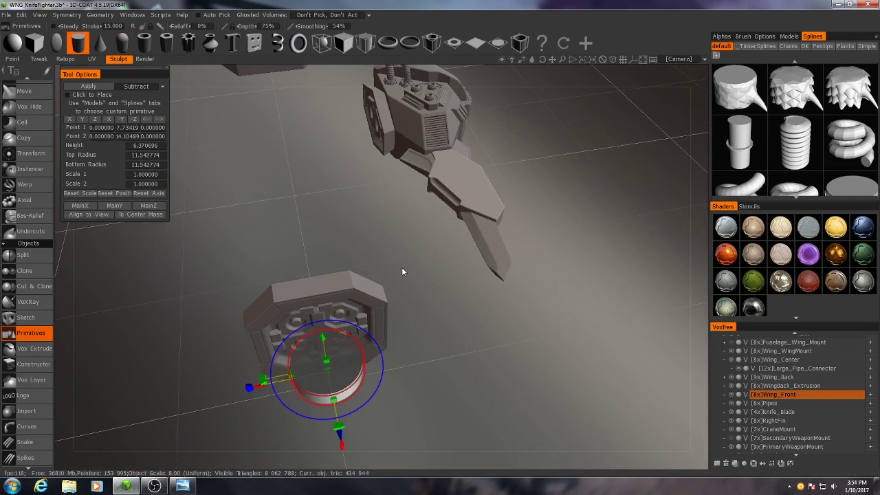
left_click_drag(385, 372, 275, 217)
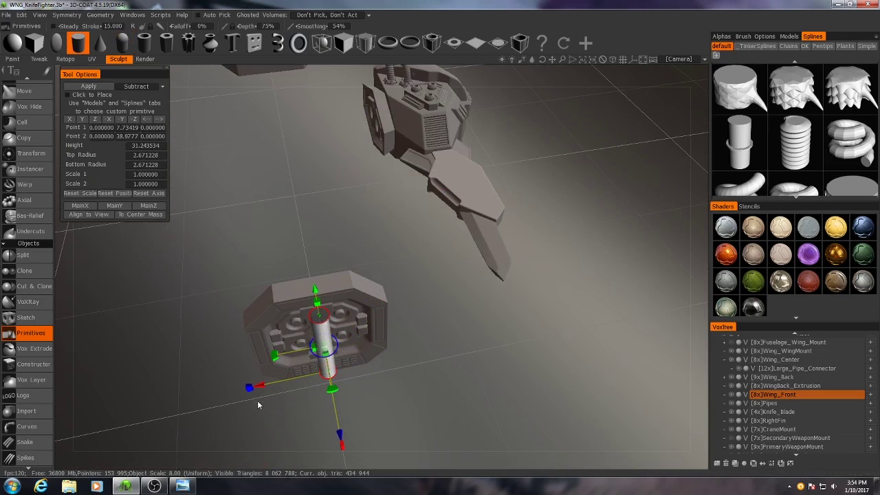
left_click_drag(260, 387, 410, 379)
scroll(410, 378, "up", 10)
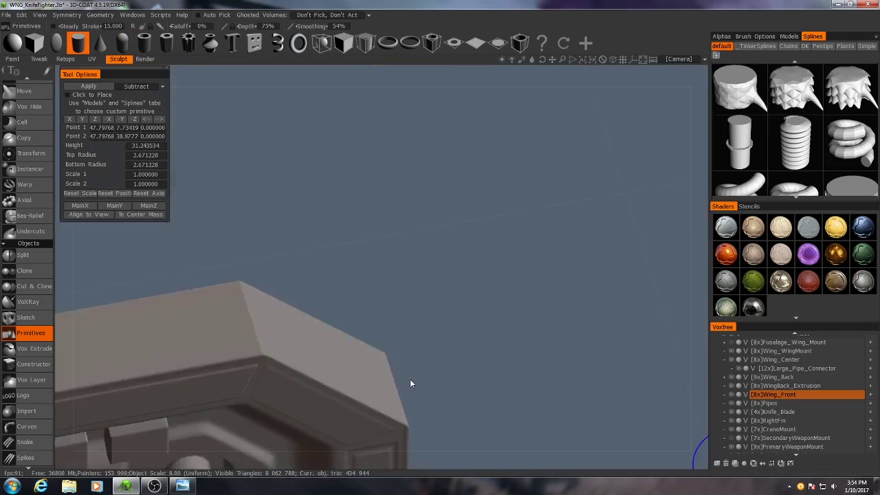
Move the cylinder next to the front wing plate's grooved side edge and lay it along the Z axis.
scroll(382, 292, "down", 4)
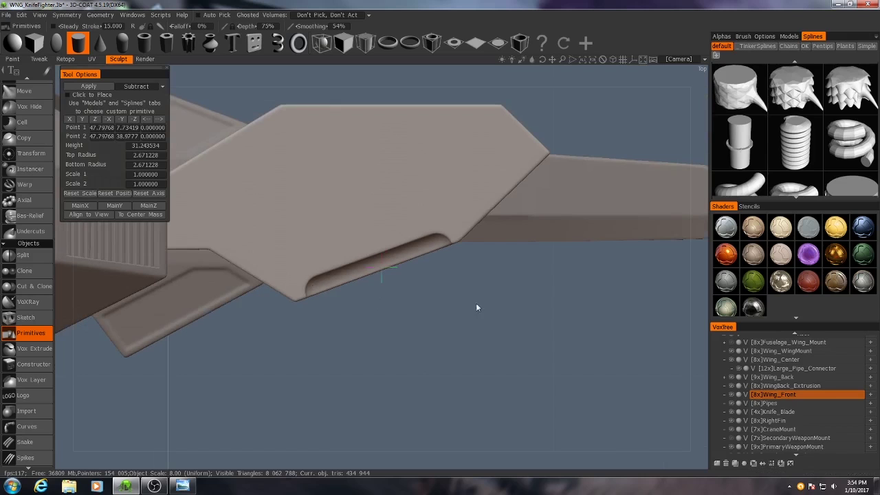
scroll(474, 304, "down", 2)
middle_click_drag(443, 309, 299, 248)
scroll(426, 301, "down", 1)
left_click_drag(694, 299, 267, 300)
left_click_drag(207, 360, 206, 296)
left_click(94, 119)
Shrink the cylinder to about 1.42 radius and 16.6 height, placed at about X 60.3 just outside the plate's groove.
middle_click_drag(204, 306, 285, 346)
left_click_drag(284, 352, 261, 349)
key("ctrl+z")
key("KP_6")
scroll(368, 385, "up", 3)
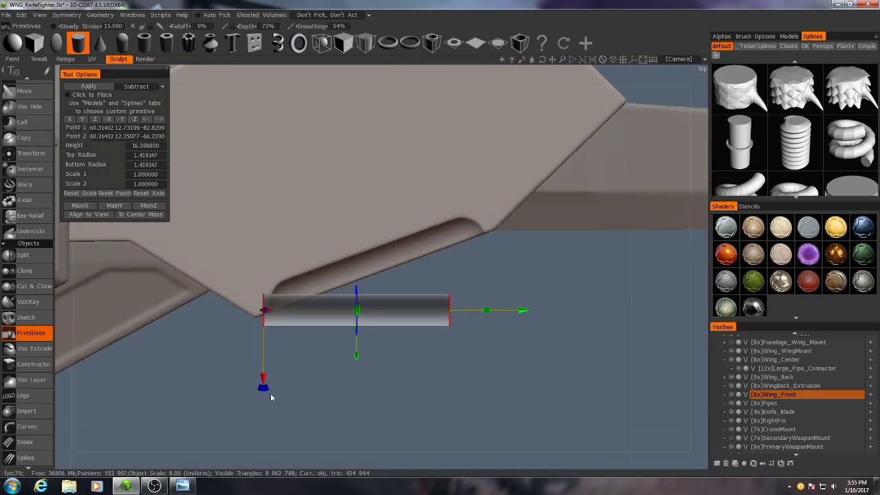
Add the cylinder to Wing_Front inside the upper groove at about 1.24 radius and 21.64 height, and lower it to the bottom groove.
left_click_drag(271, 397, 288, 384)
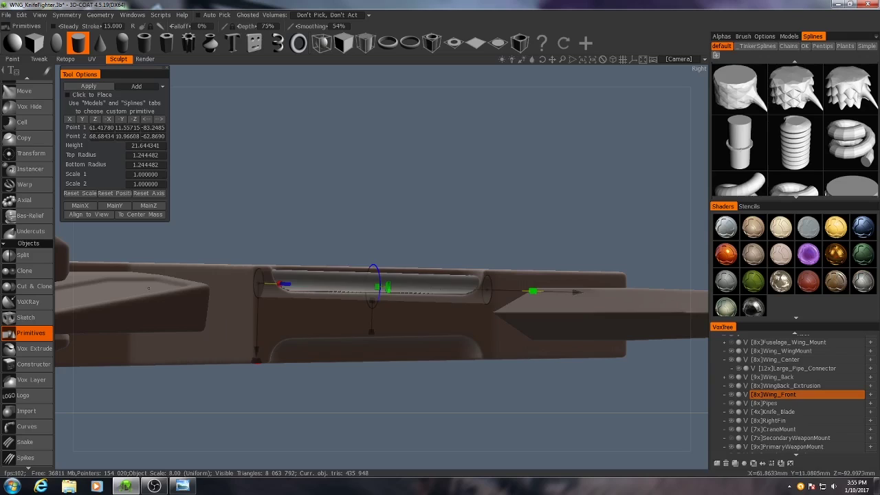
left_click_drag(254, 365, 254, 423)
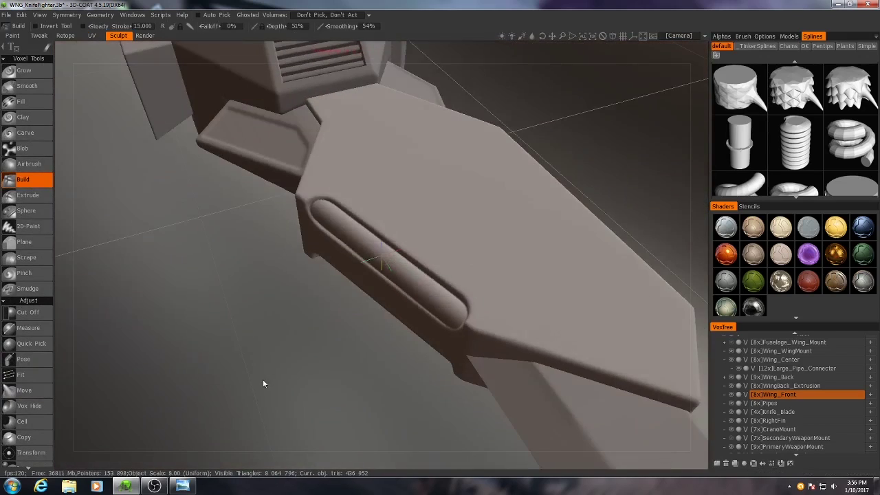
Examine the wing's center section and front plate from above, including the rounded insert in the plate's side edge.
mouse_move(350, 220)
left_mouse_down("alt")
mouse_move(340, 250)
mouse_move(433, 203)
mouse_move(423, 325)
mouse_move(349, 202)
mouse_move(326, 313)
mouse_move(373, 279)
mouse_move(390, 374)
mouse_move(348, 358)
mouse_move(452, 260)
left_mouse_up("alt")
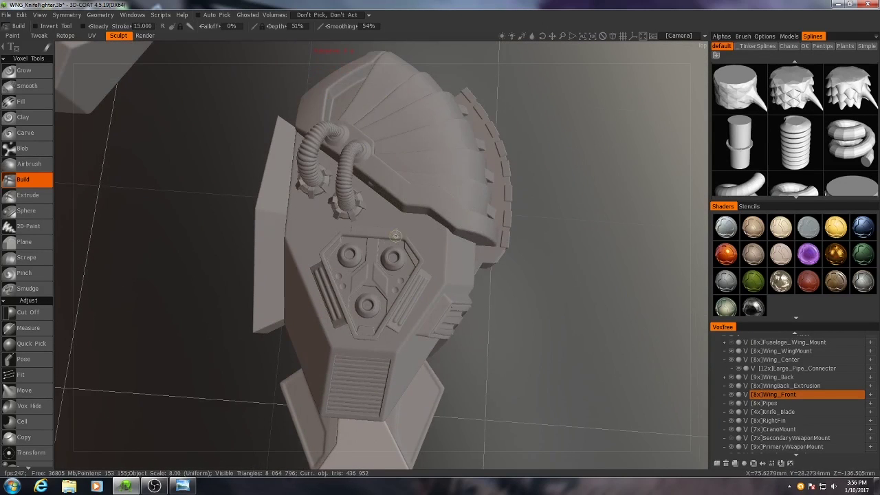
left_click_drag(395, 236, 391, 213, "alt")
right_click_drag(392, 213, 366, 238, "alt")
mouse_move(366, 237)
left_mouse_down("alt")
mouse_move(356, 252)
mouse_move(375, 276)
mouse_move(404, 265)
left_mouse_up("alt")
middle_click_drag(404, 265, 368, 289, "alt")
right_click_drag(368, 288, 386, 258, "alt")
left_click_drag(387, 258, 344, 268, "alt")
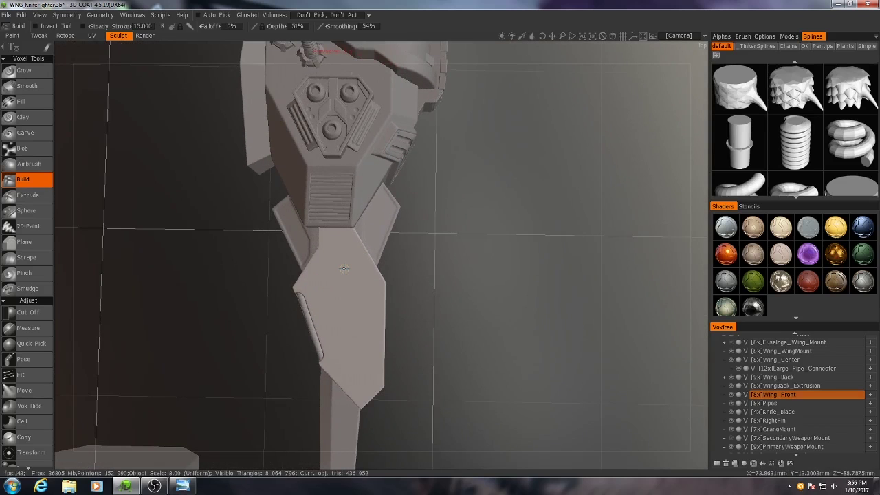